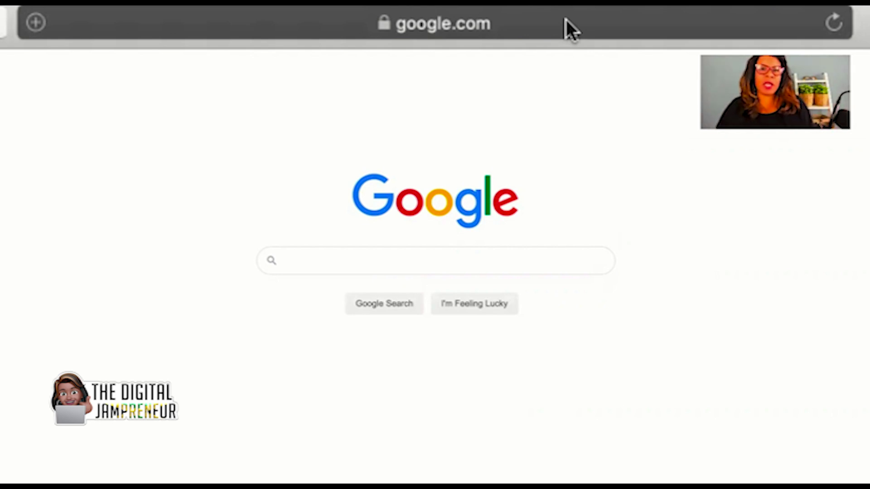
Load gmail.com in Safari and start creating a new Google account
{"action": "left_click", "coordinate": [567, 20]}
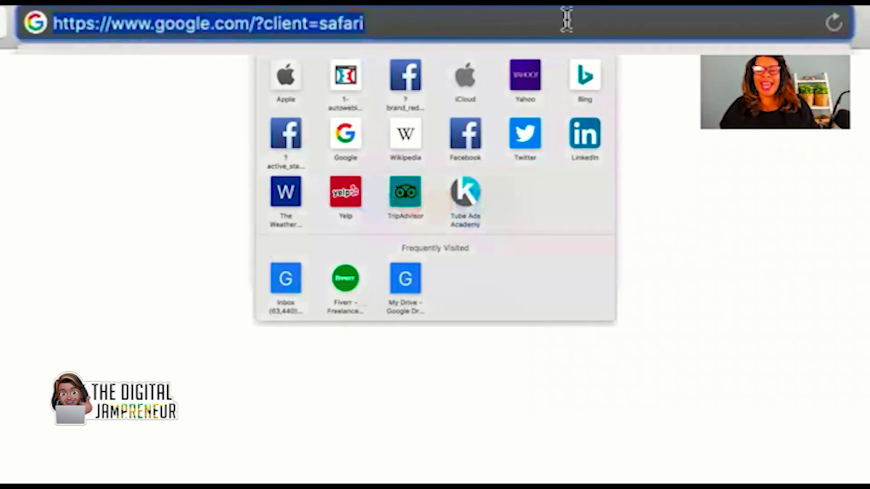
{"action": "key", "text": "BackSpace"}
{"action": "type", "text": "gm"}
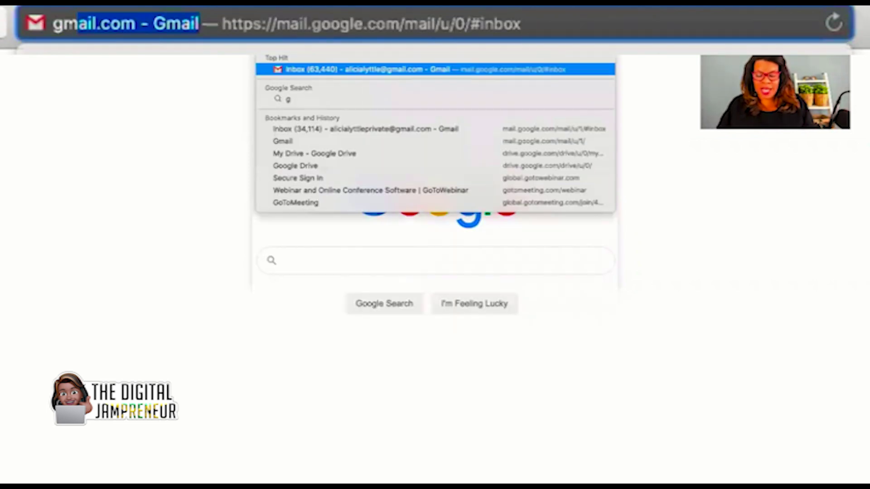
{"action": "type", "text": "ail"}
{"action": "key", "text": "Return"}
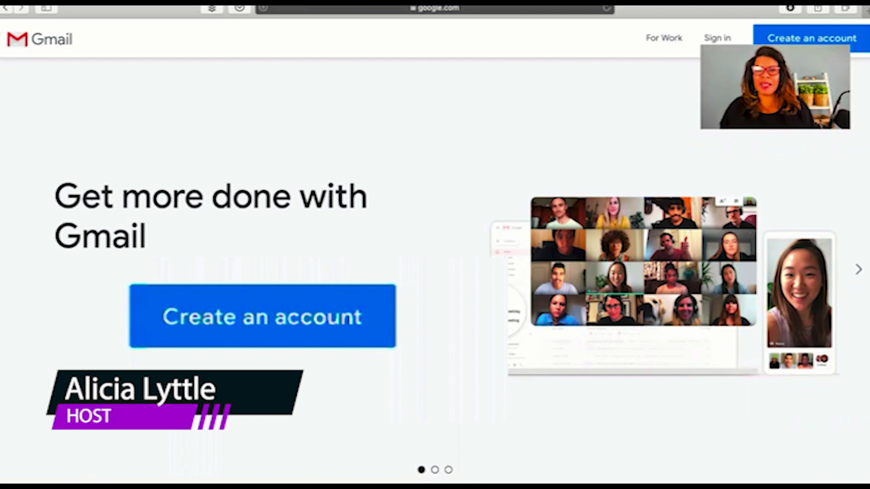
{"action": "left_click", "coordinate": [316, 323]}
Fill in the first name, last name and desired Gmail username on the sign-up form
{"action": "scroll", "coordinate": [138, 350], "scroll_direction": "up", "scroll_amount": 3}
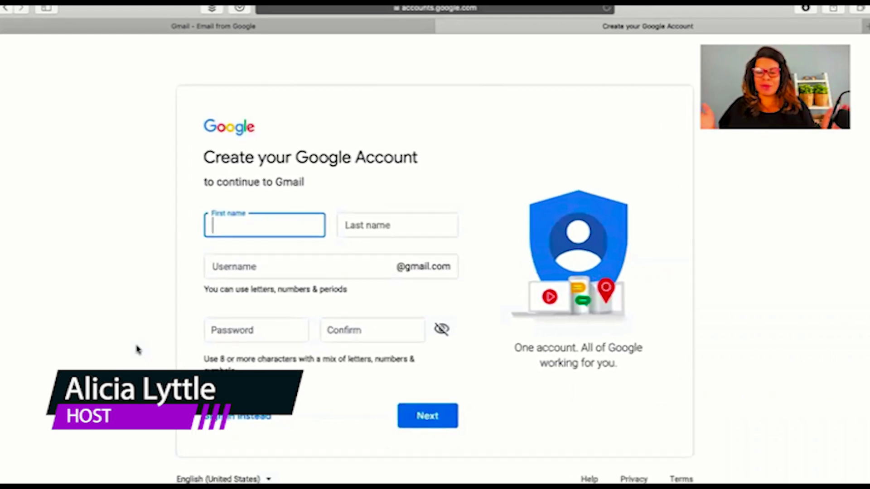
{"action": "type", "text": "A"}
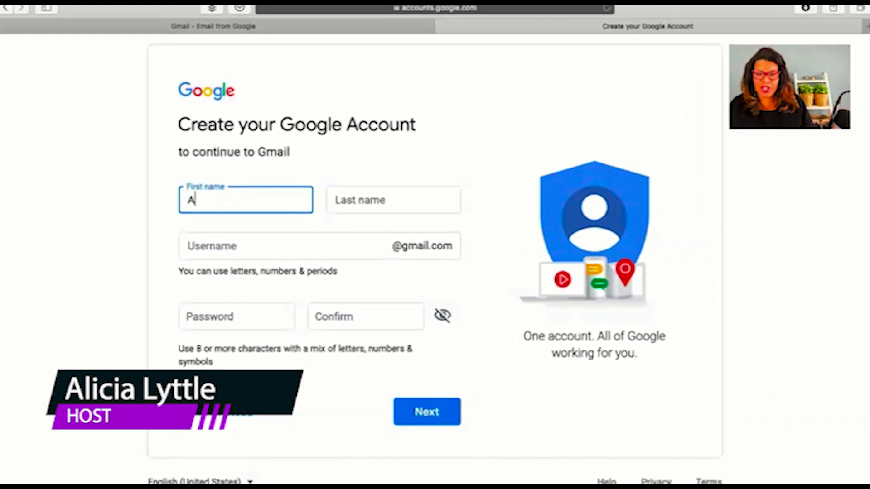
{"action": "type", "text": "licia"}
{"action": "key", "text": "Tab"}
{"action": "type", "text": "Lyttle"}
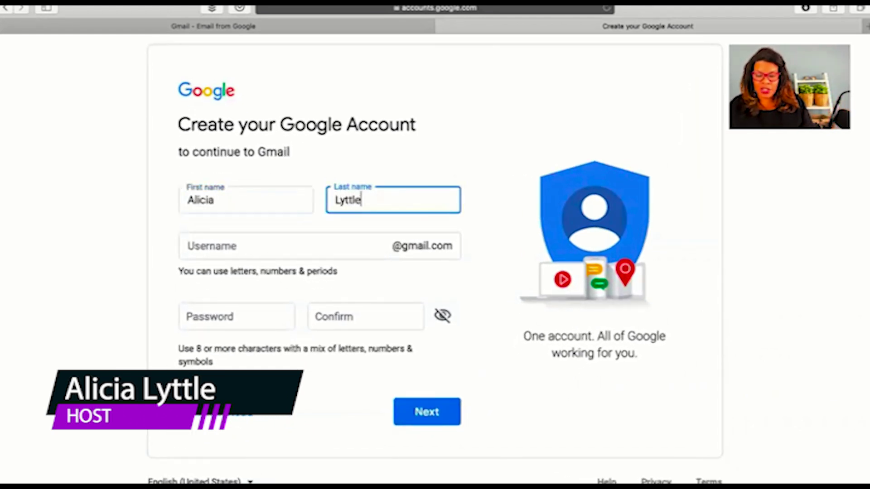
{"action": "key", "text": "Tab"}
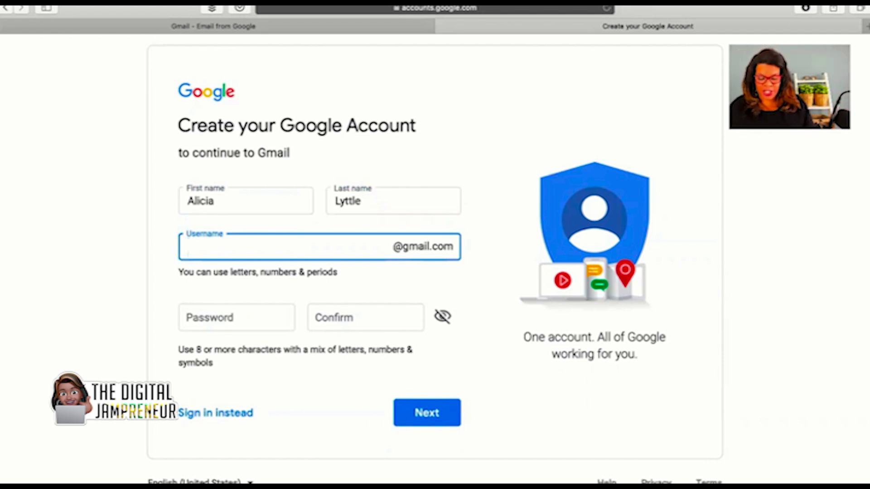
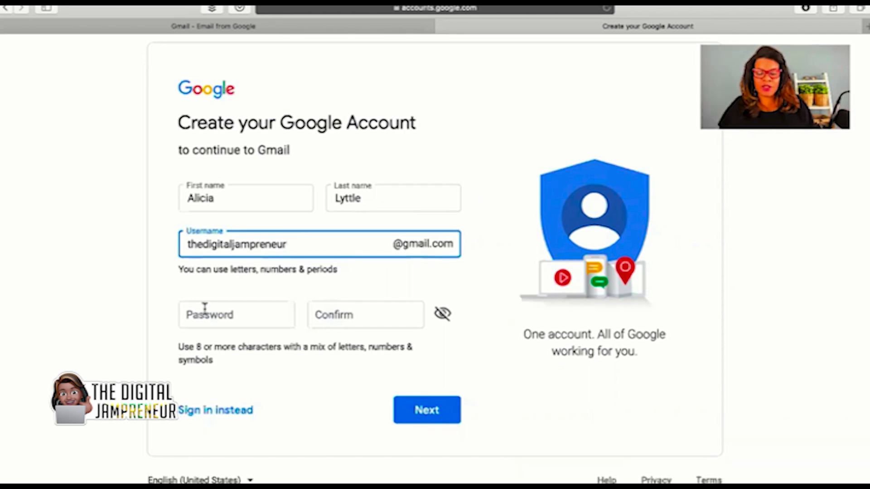
{"action": "left_click", "coordinate": [204, 310]}
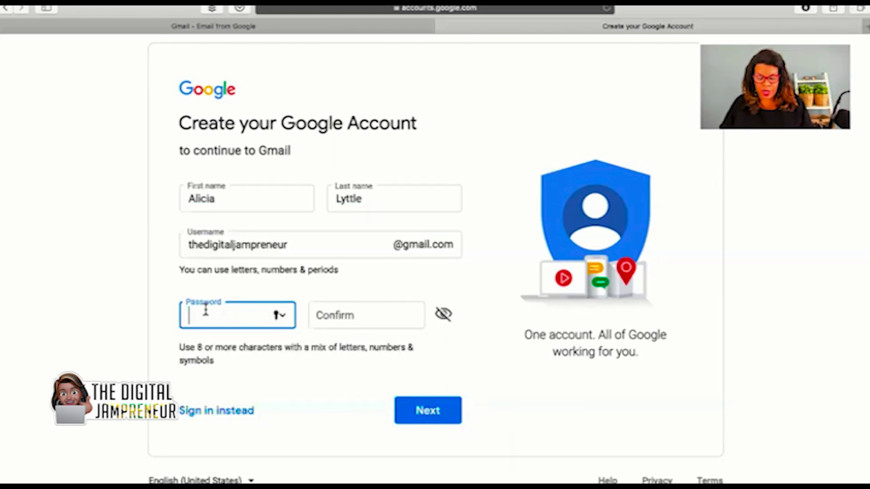
Paste the account password into Password and Confirm, then submit the sign-up details
{"action": "key", "text": "super+v"}
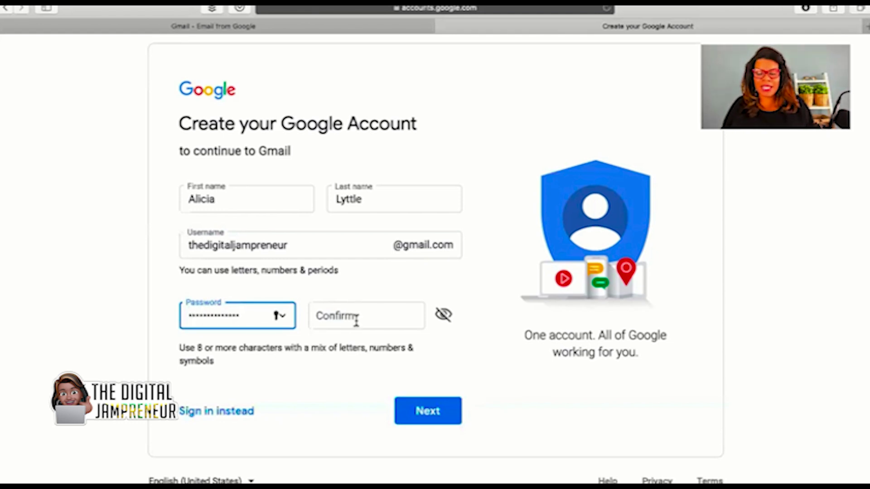
{"action": "left_click", "coordinate": [356, 320]}
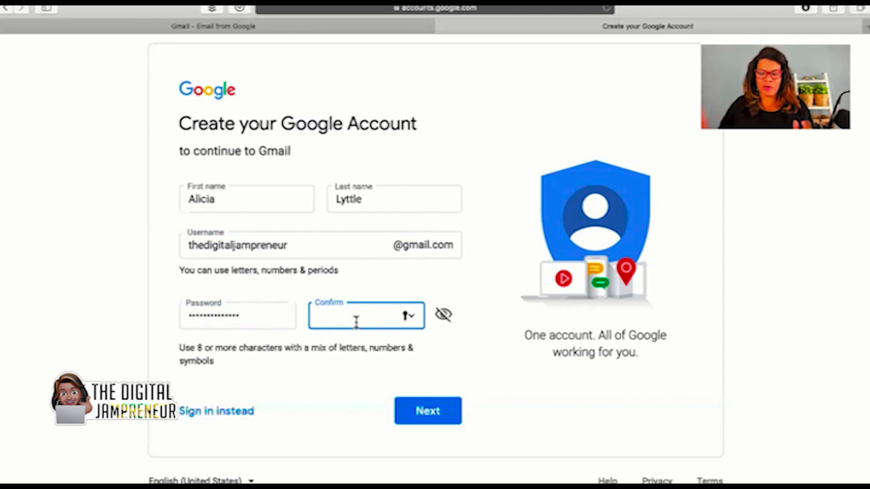
{"action": "key", "text": "super+v"}
{"action": "left_click", "coordinate": [485, 363]}
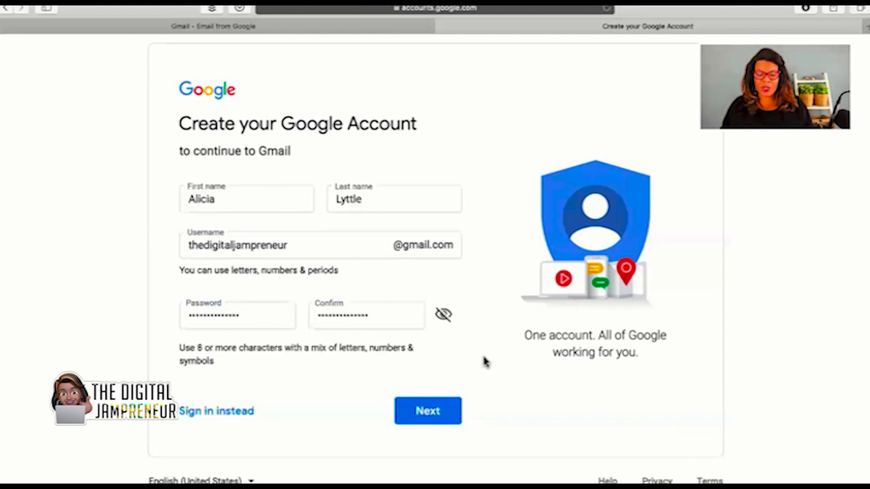
{"action": "left_click", "coordinate": [441, 421]}
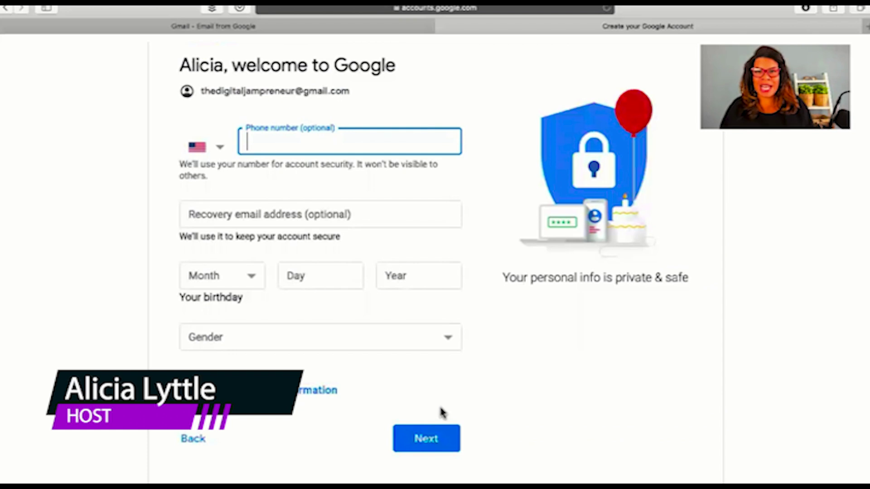
Enter the phone number on the personal-details page
{"action": "type", "text": "12345678"}
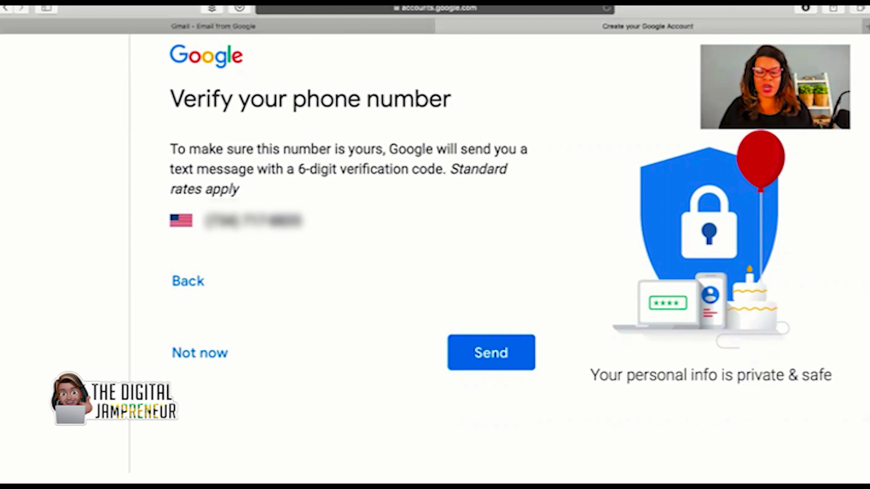
Request a texted code and verify the phone number with it
{"action": "left_click", "coordinate": [475, 357]}
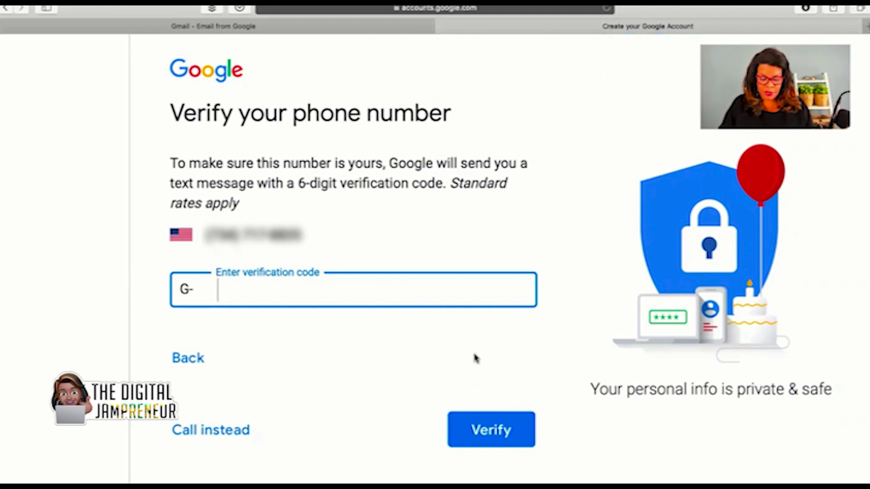
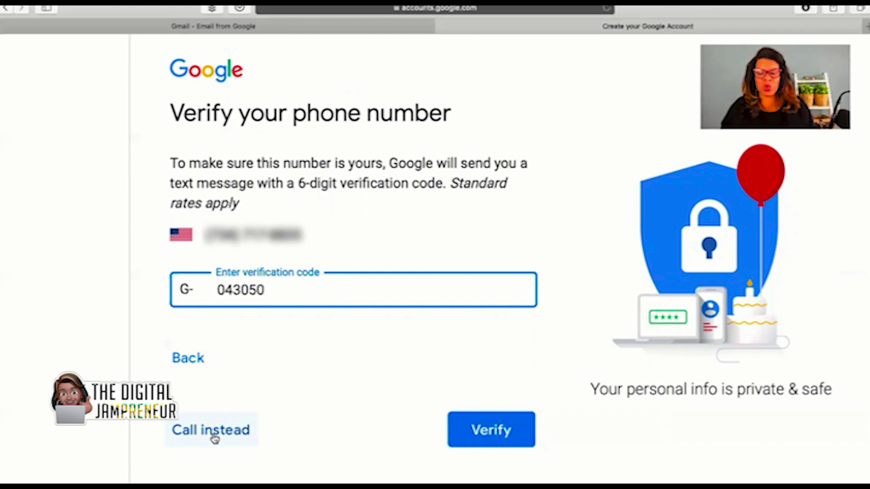
{"action": "left_click", "coordinate": [490, 430]}
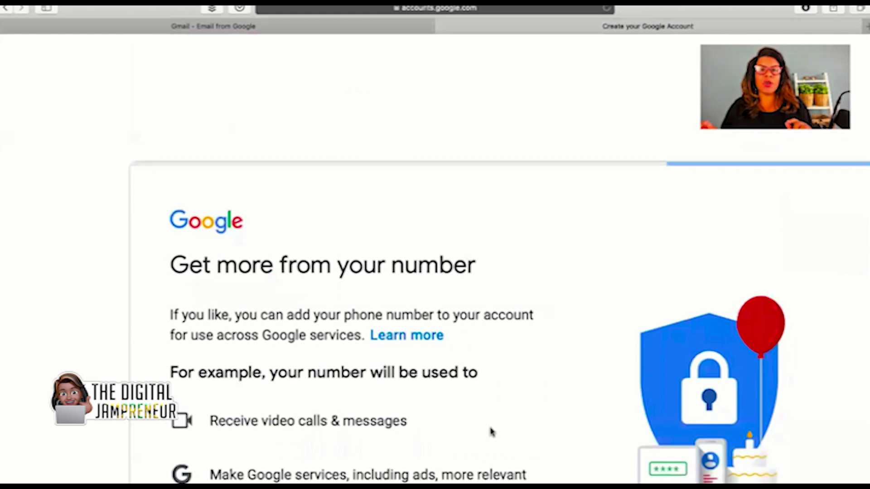
Agree to add the phone number to Google services
{"action": "scroll", "coordinate": [491, 432], "scroll_direction": "down", "scroll_amount": 5}
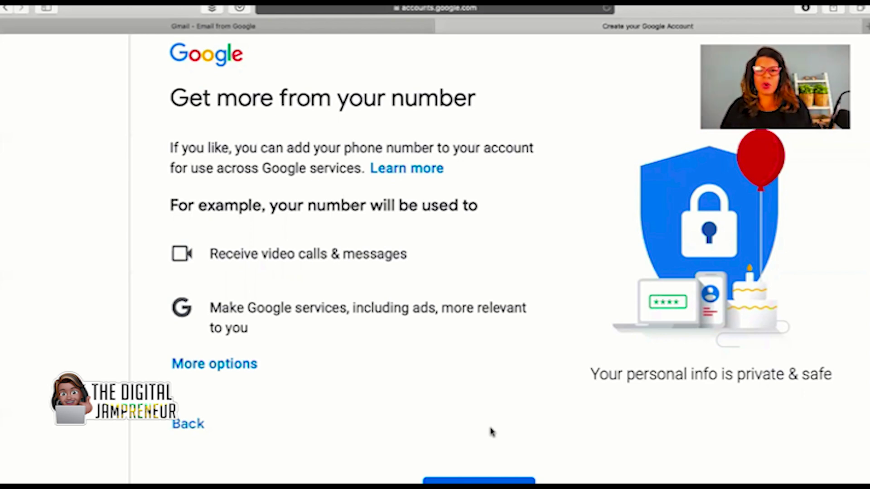
{"action": "scroll", "coordinate": [492, 431], "scroll_direction": "down", "scroll_amount": 5}
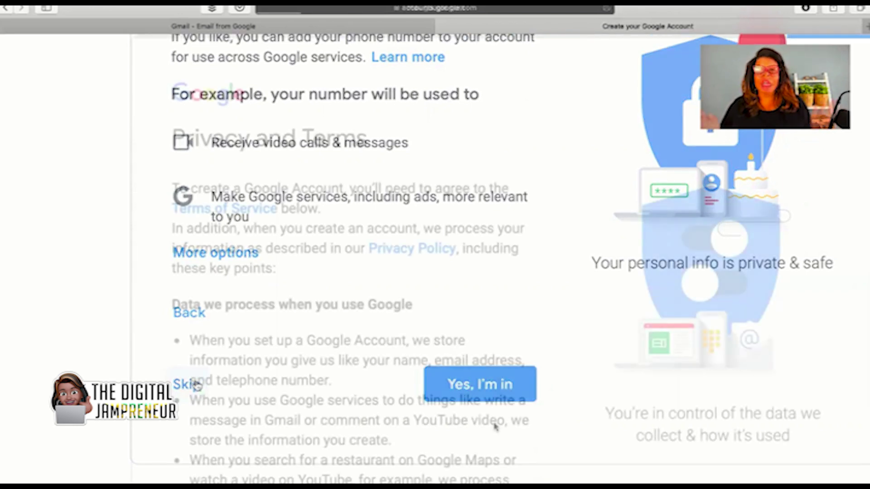
{"action": "left_click", "coordinate": [495, 398]}
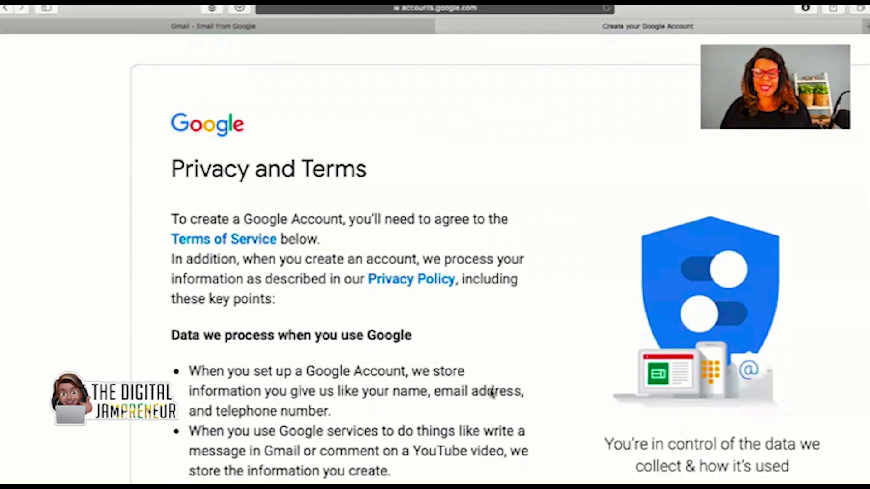
Scroll through the Privacy and Terms and accept them to create the account
{"action": "scroll", "coordinate": [493, 394], "scroll_direction": "down", "scroll_amount": 10}
{"action": "scroll", "coordinate": [492, 394], "scroll_direction": "down", "scroll_amount": 5}
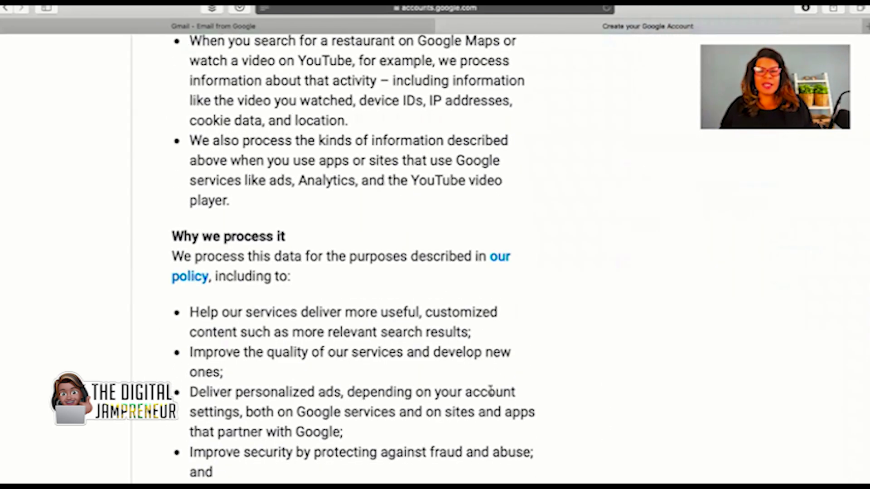
{"action": "scroll", "coordinate": [491, 391], "scroll_direction": "down", "scroll_amount": 10}
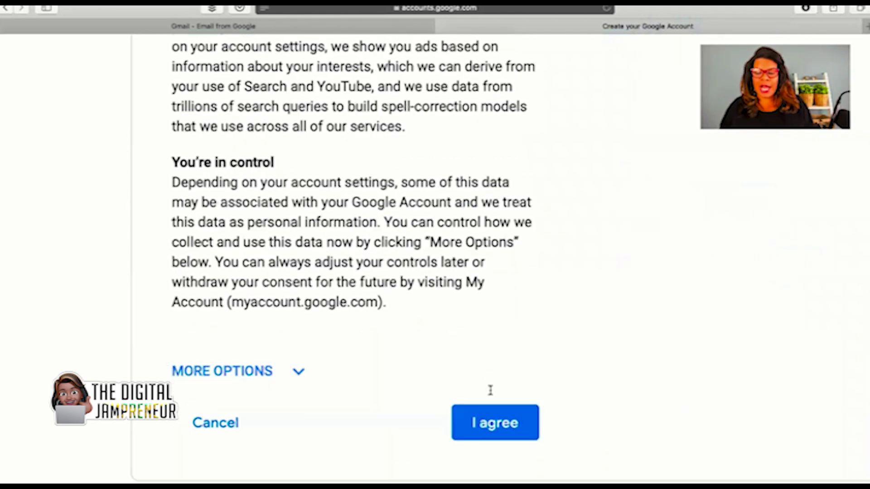
{"action": "left_click", "coordinate": [493, 428]}
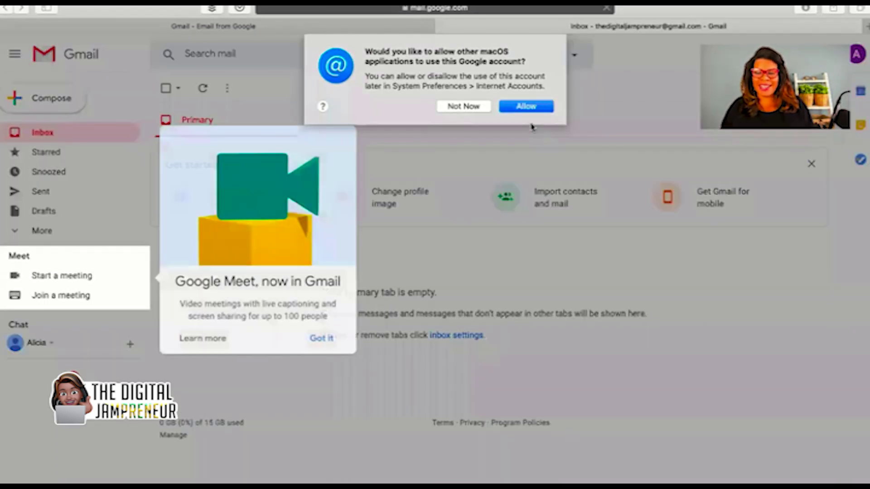
Dismiss the account-sharing and Google Meet prompts, then view the Social and Promotions tabs
{"action": "left_click", "coordinate": [526, 106]}
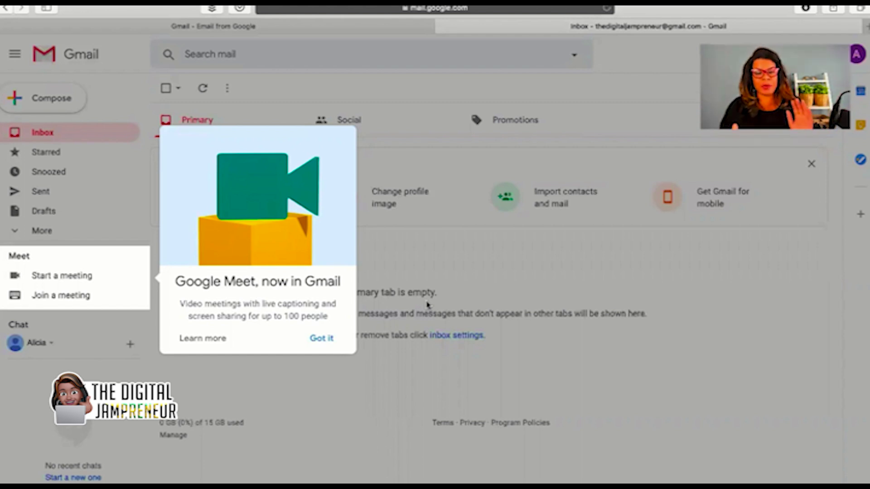
{"action": "left_click", "coordinate": [321, 339]}
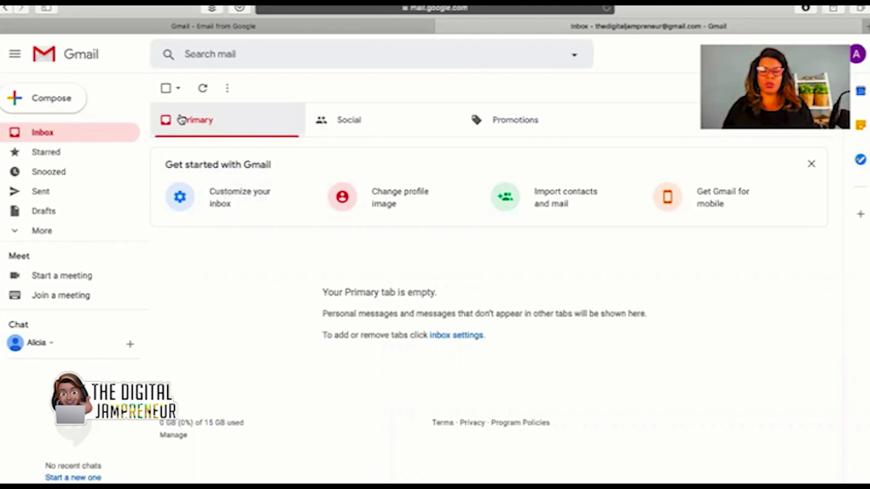
{"action": "left_click", "coordinate": [348, 120]}
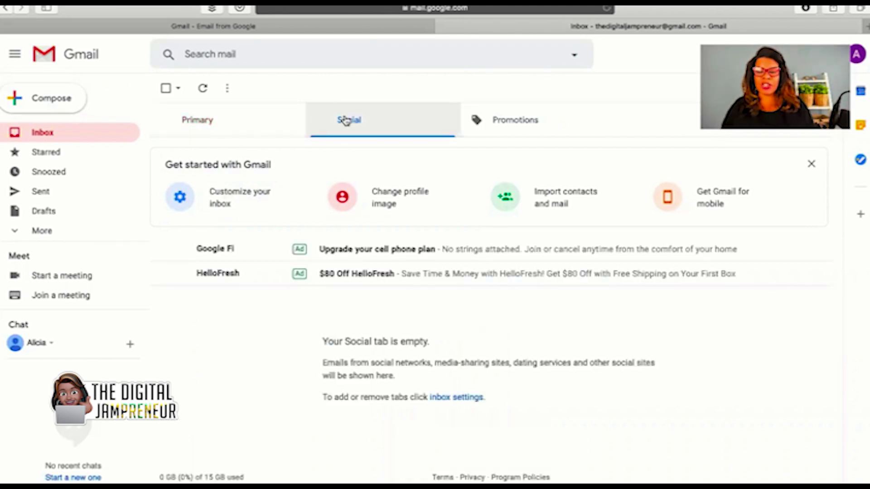
{"action": "left_click", "coordinate": [504, 122]}
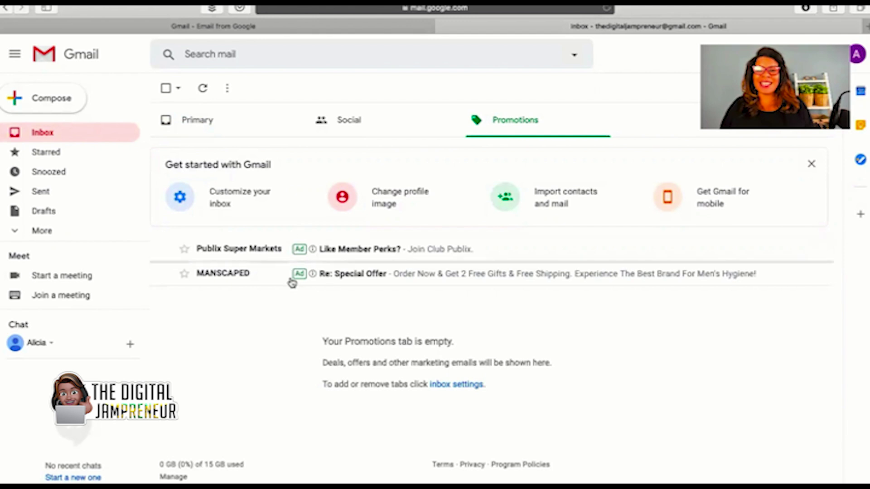
Open inbox customization from the Get started card and begin changing the profile image
{"action": "scroll", "coordinate": [306, 295], "scroll_direction": "up", "scroll_amount": 5}
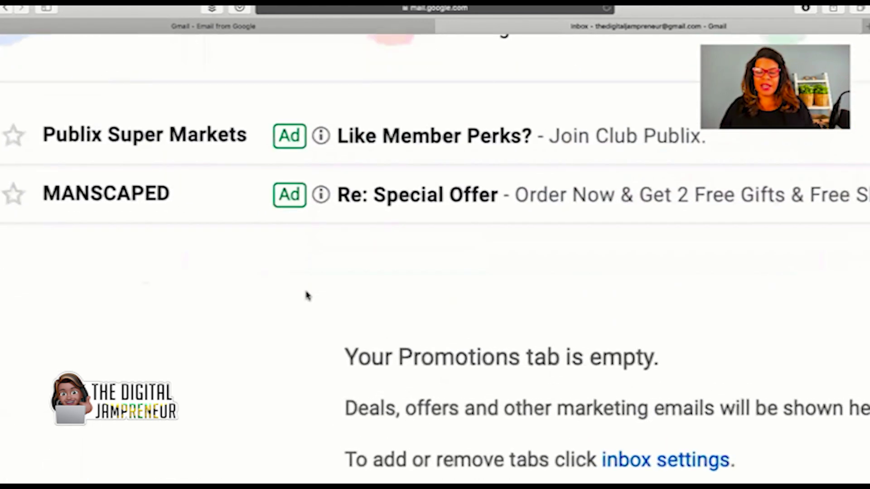
{"action": "scroll", "coordinate": [306, 295], "scroll_direction": "up", "scroll_amount": 2}
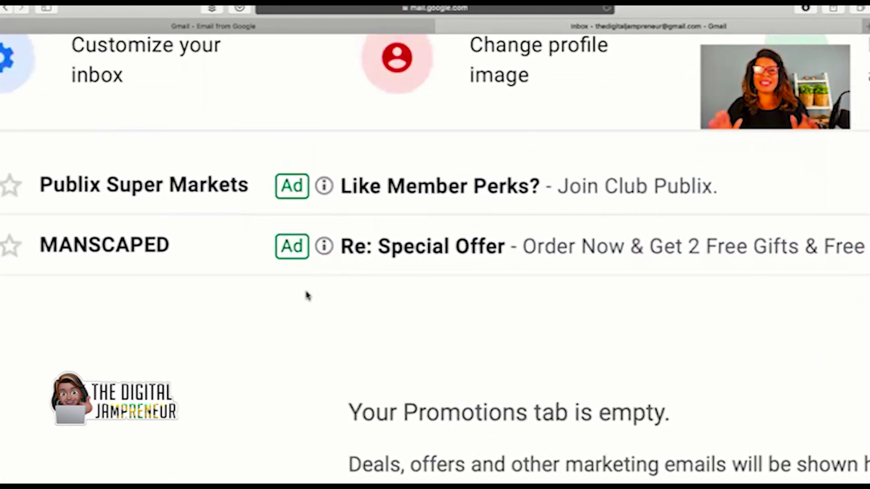
{"action": "scroll", "coordinate": [307, 295], "scroll_direction": "down", "scroll_amount": 5}
{"action": "left_click", "coordinate": [243, 200]}
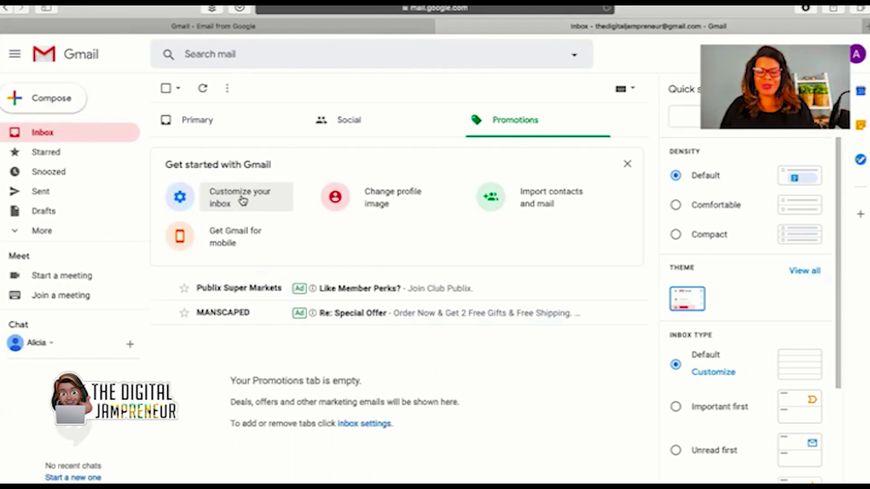
{"action": "left_click", "coordinate": [384, 203]}
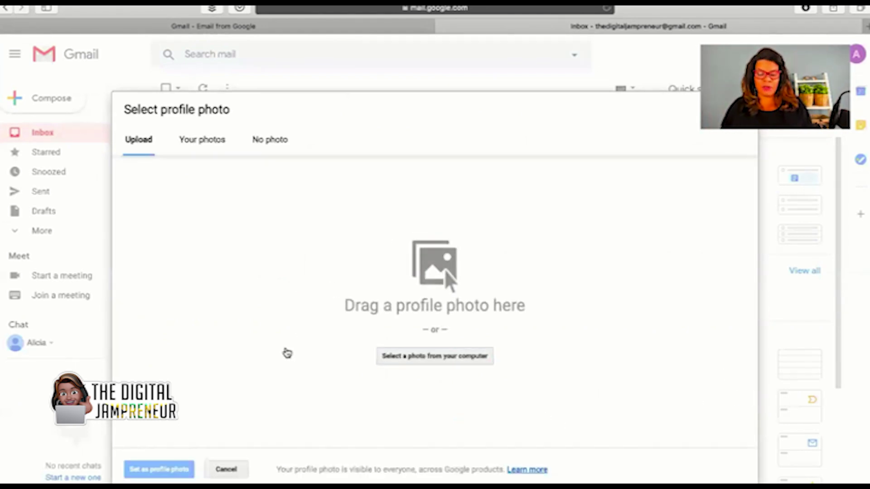
Cancel the Select profile photo dialog without choosing a photo
{"action": "left_click", "coordinate": [227, 471]}
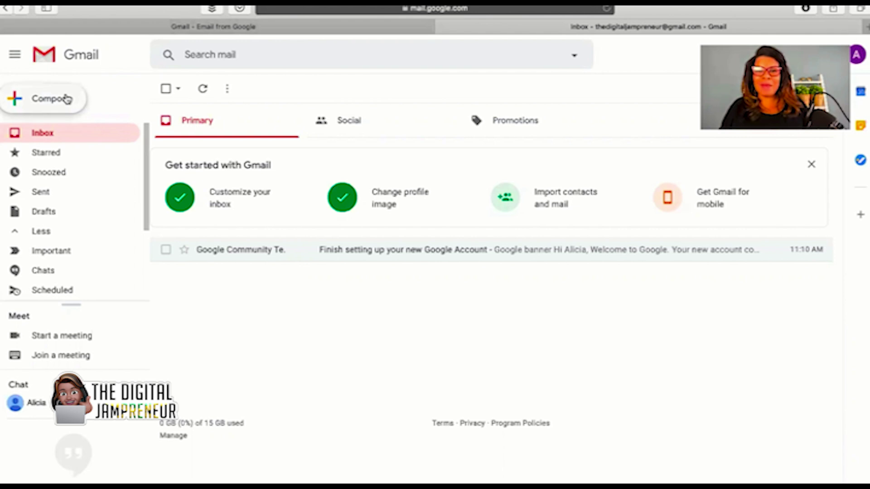
Compose a full-screen message addressed to the account's own Gmail address
{"action": "left_click", "coordinate": [44, 102]}
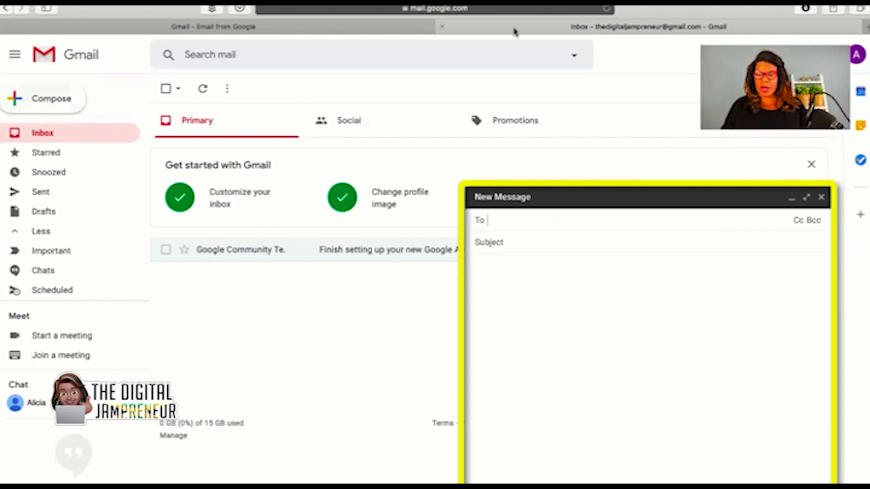
{"action": "left_click", "coordinate": [806, 197]}
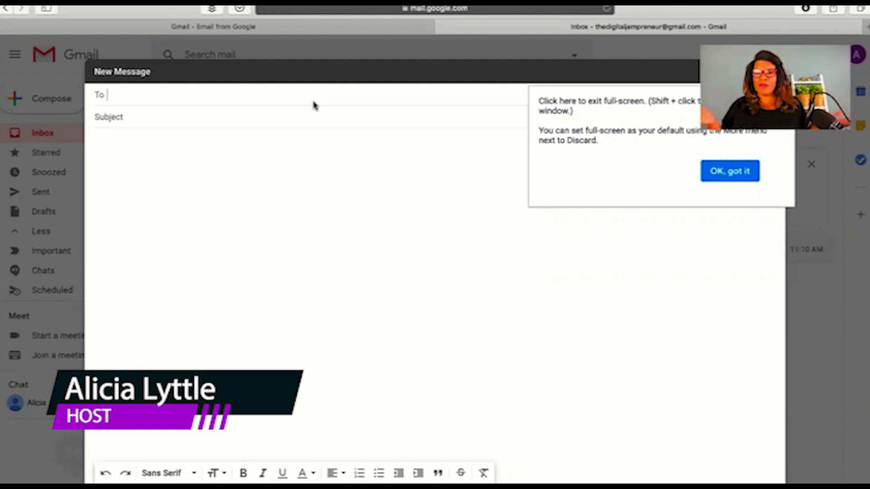
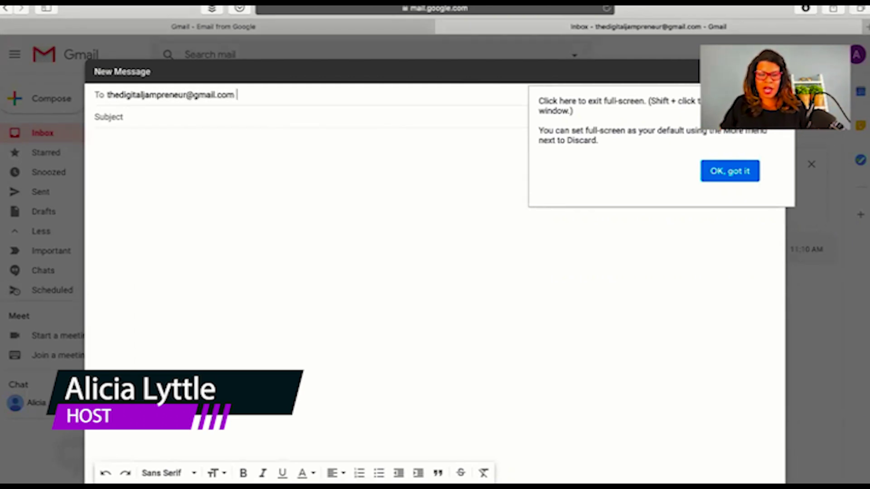
{"action": "key", "text": "Return"}
{"action": "left_click", "coordinate": [741, 175]}
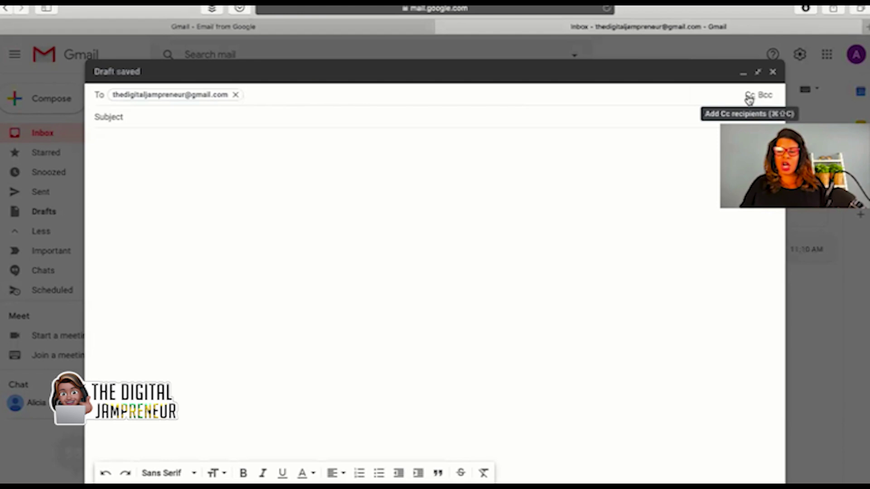
Move the help-desk address from Cc to Bcc and add the info address as Bcc
{"action": "left_click", "coordinate": [748, 96]}
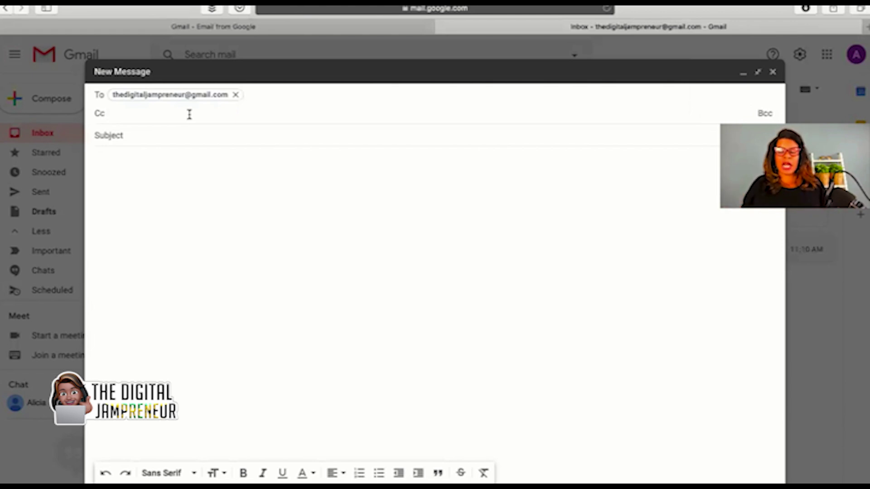
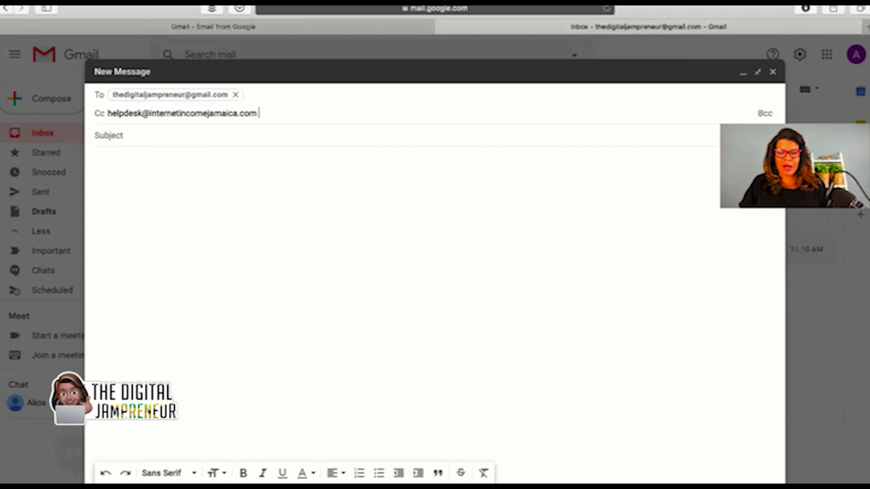
{"action": "key", "text": "Return"}
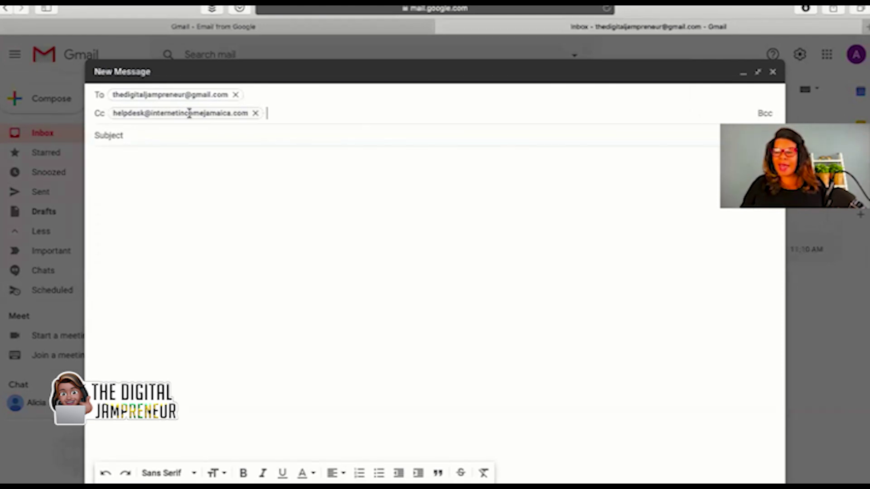
{"action": "left_click", "coordinate": [765, 114]}
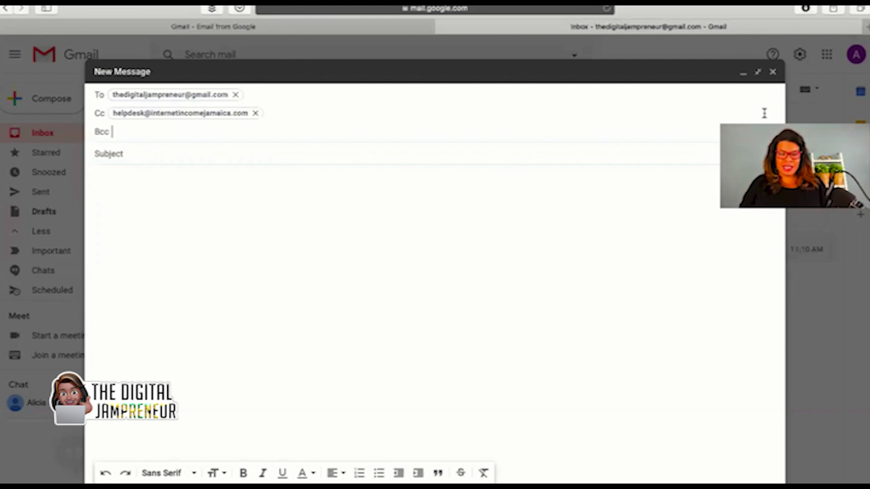
{"action": "left_click", "coordinate": [255, 114]}
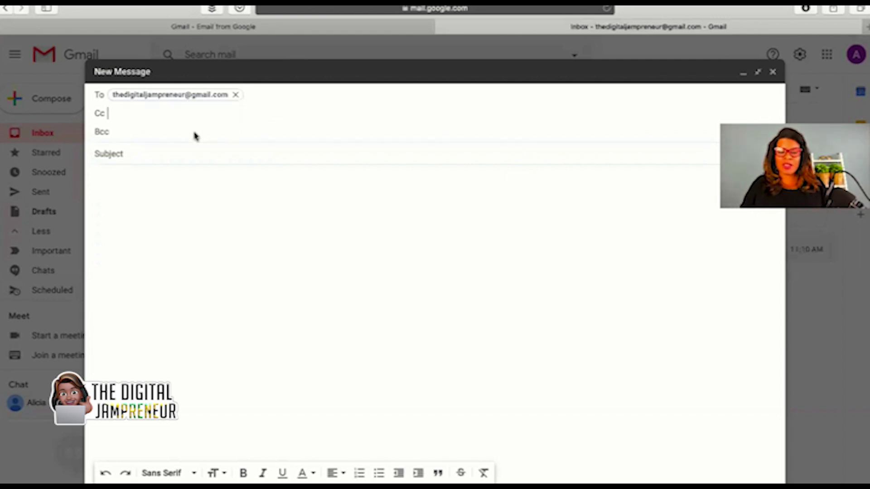
{"action": "left_click", "coordinate": [188, 133]}
{"action": "key", "text": "ctrl+v"}
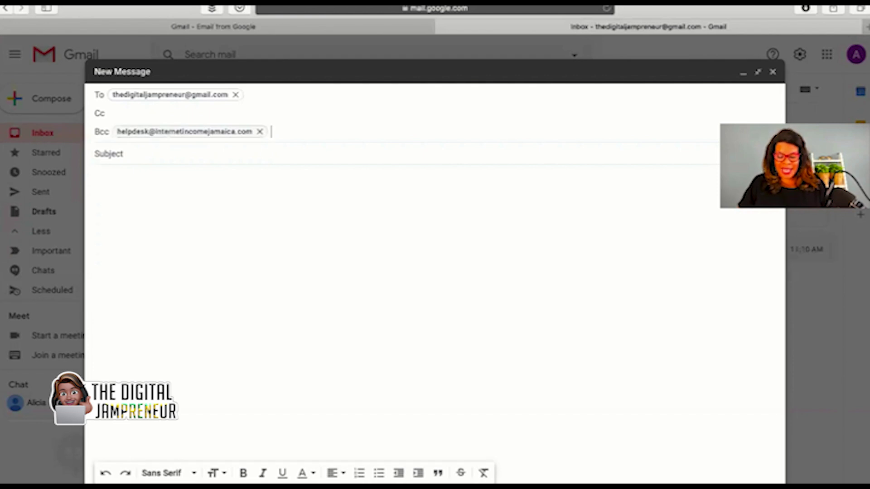
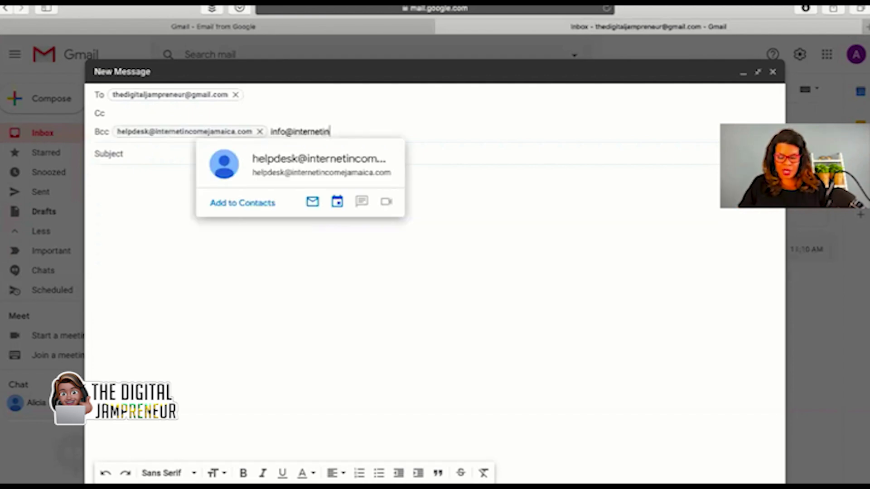
{"action": "key", "text": "Return"}
Review the message's recipient lines by re-expanding them
{"action": "left_click", "coordinate": [491, 195]}
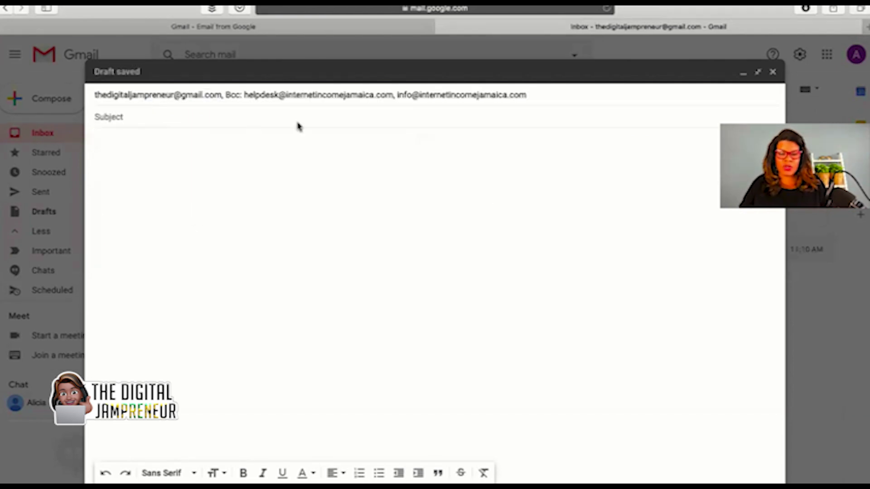
{"action": "left_click", "coordinate": [225, 95]}
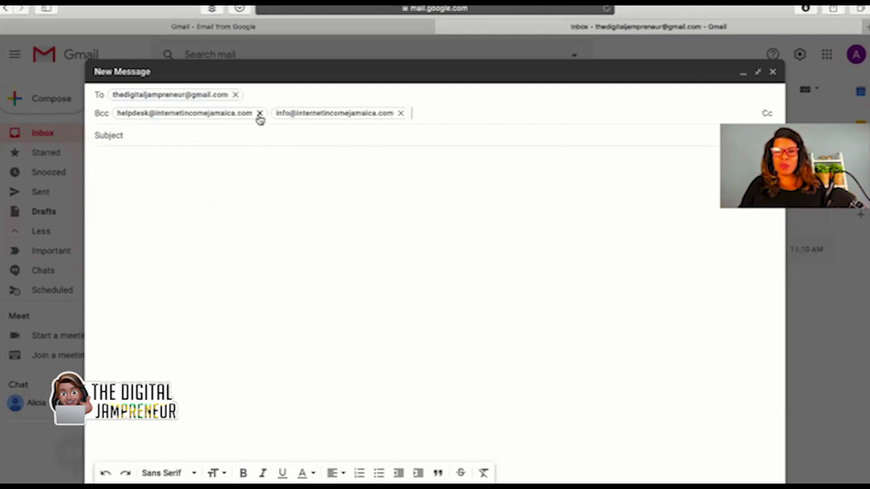
{"action": "mouse_move", "coordinate": [260, 119]}
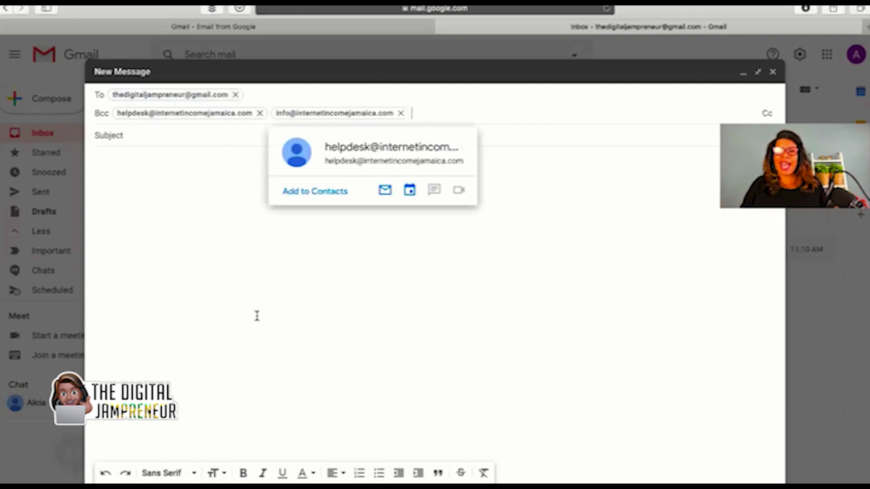
{"action": "left_click", "coordinate": [241, 280]}
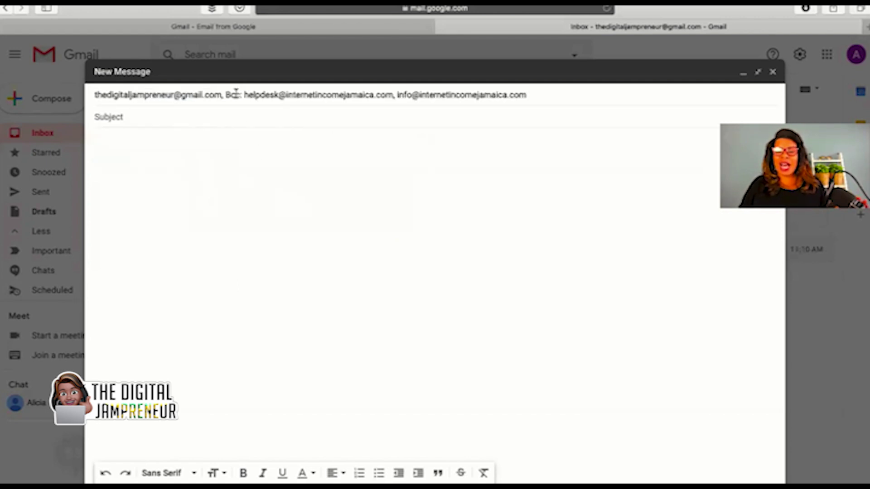
{"action": "left_click", "coordinate": [237, 94]}
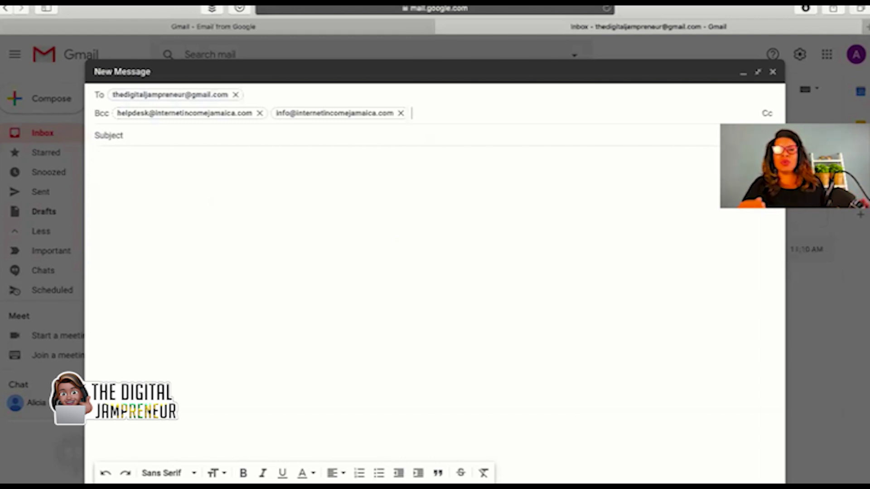
Enter a hello subject introducing the sender, body 'Hey just wanted to say hi', and the sender's name as signature
{"action": "key", "text": "Tab"}
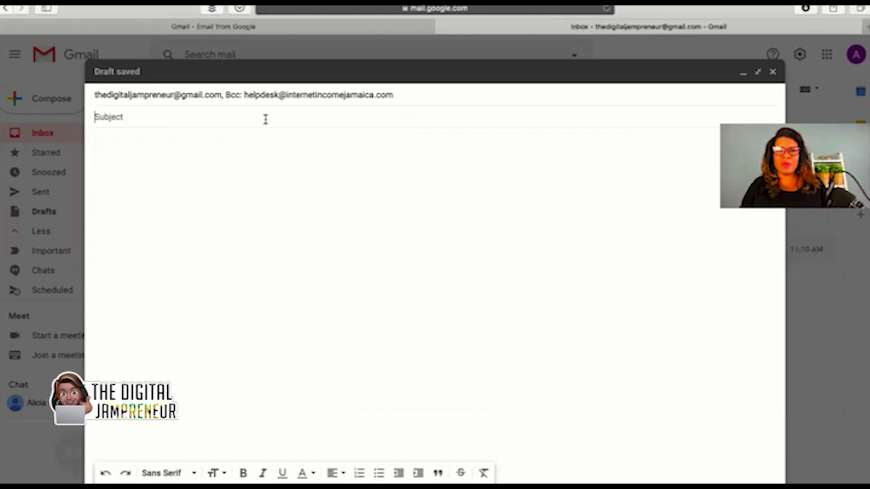
{"action": "type", "text": "Hell"}
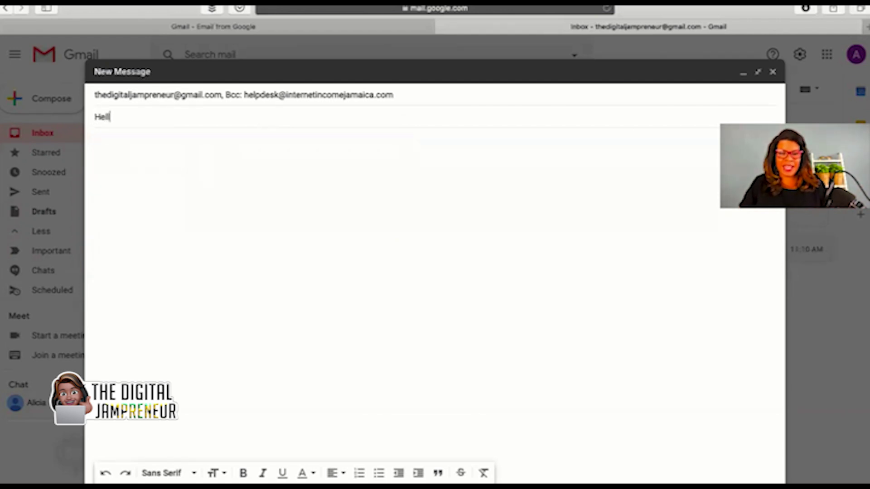
{"action": "type", "text": "o it's Alicia and I just wanted to say hello!"}
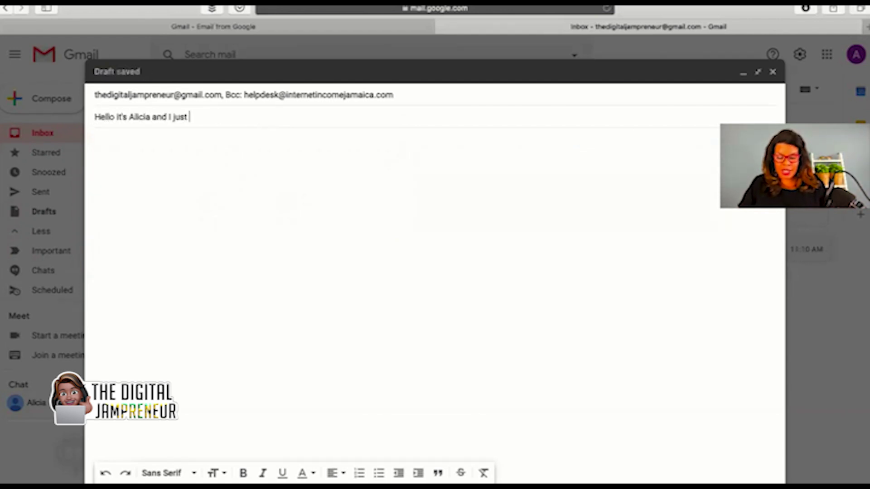
{"action": "left_click", "coordinate": [260, 184]}
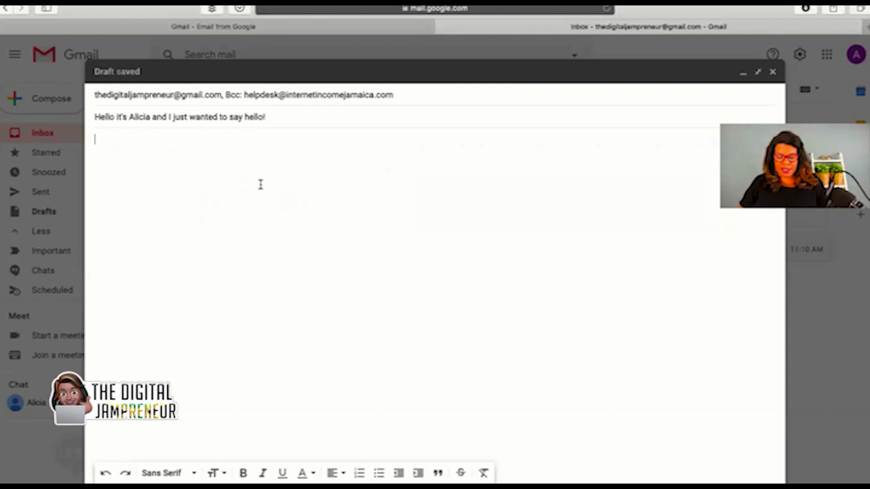
{"action": "type", "text": "Hey just wanted to say hi"}
{"action": "key", "text": "Return"}
{"action": "type", "text": "Alicia Lyttle"}
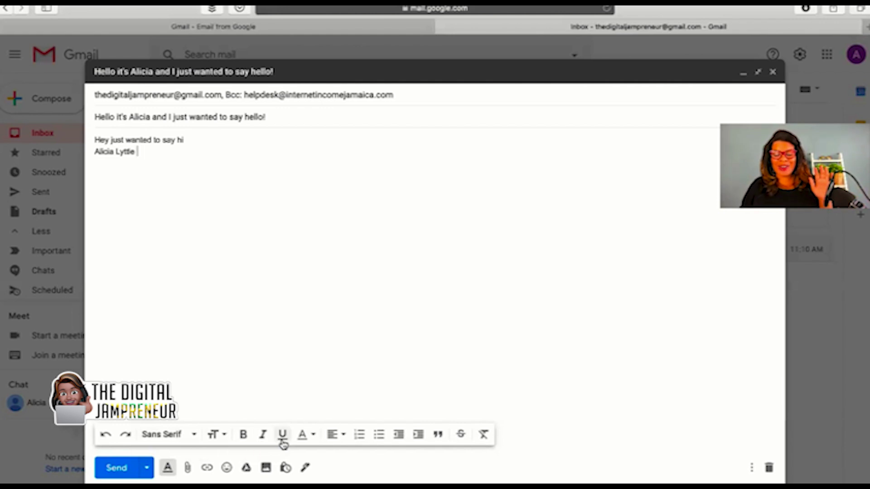
Colour the signature name line blue
{"action": "left_click_drag", "start_coordinate": [137, 151], "coordinate": [94, 151]}
{"action": "left_click", "coordinate": [302, 435]}
{"action": "left_click", "coordinate": [285, 386]}
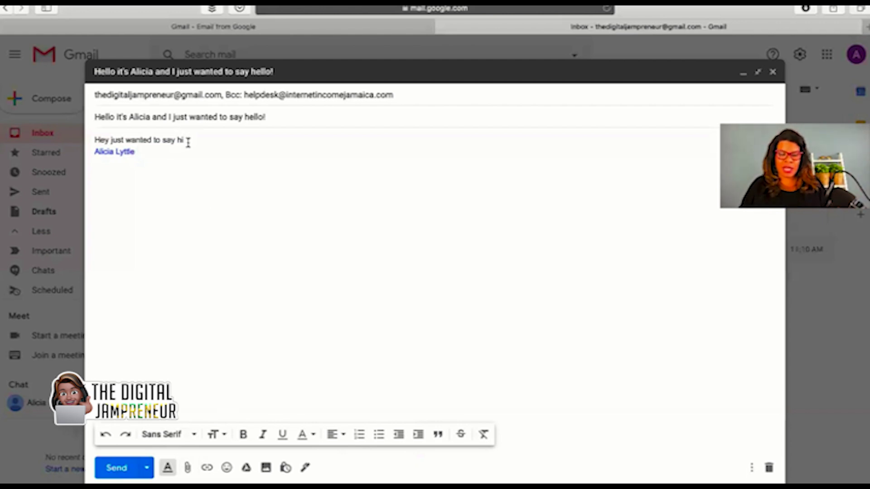
Add 'P.S. Come and check out my website by clicking HERE' below the sign-off and select HERE
{"action": "key", "text": "Return"}
{"action": "key", "text": "Return"}
{"action": "type", "text": "P"}
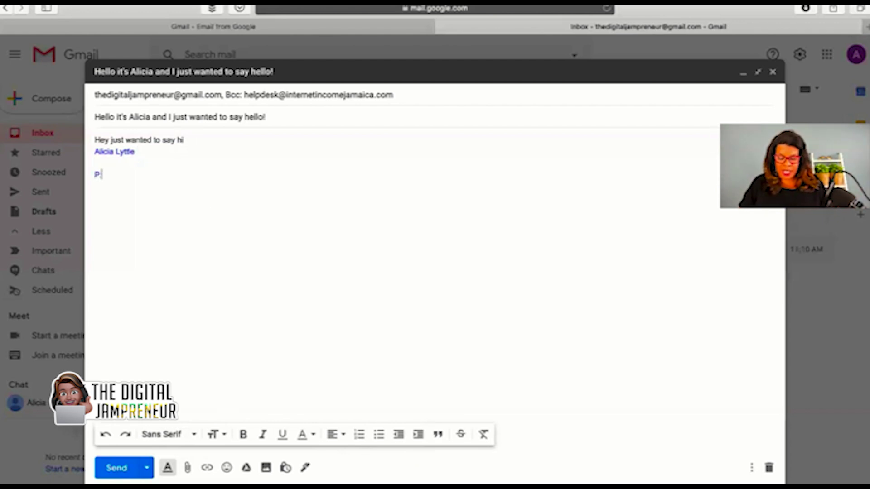
{"action": "type", "text": ".S. Come and check out my website by clicking HERE"}
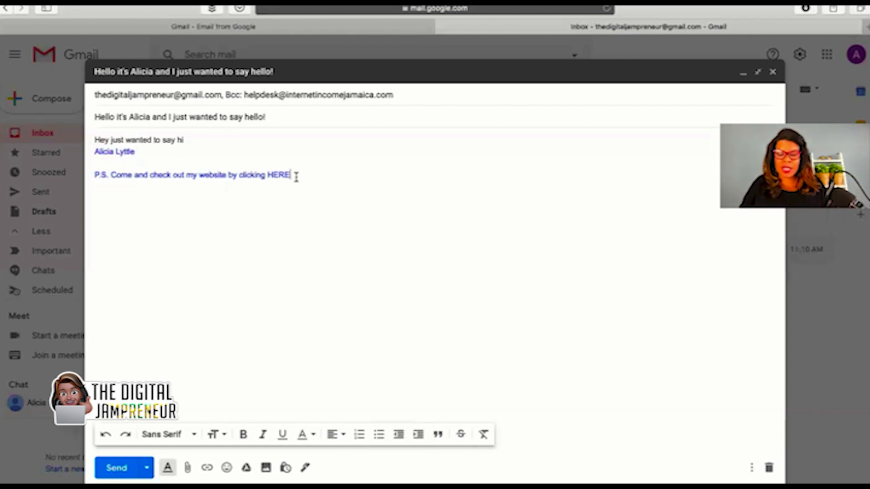
{"action": "left_click_drag", "start_coordinate": [294, 177], "coordinate": [267, 176]}
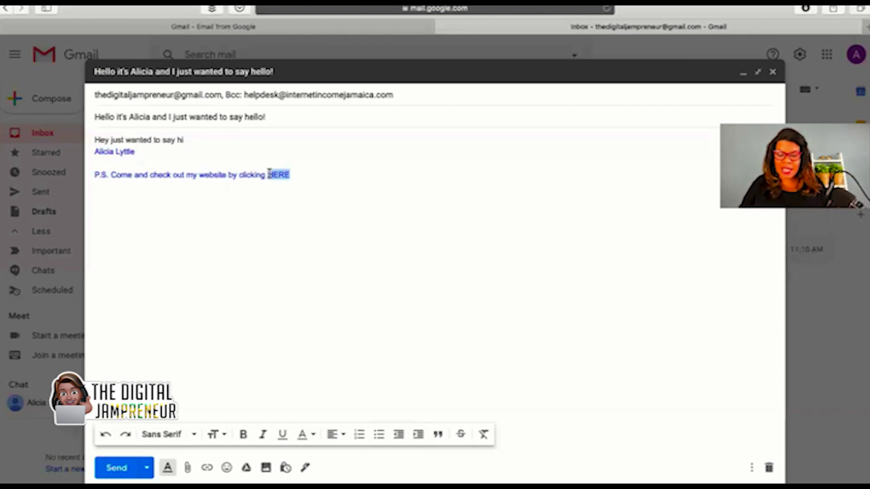
{"action": "left_click", "coordinate": [207, 468]}
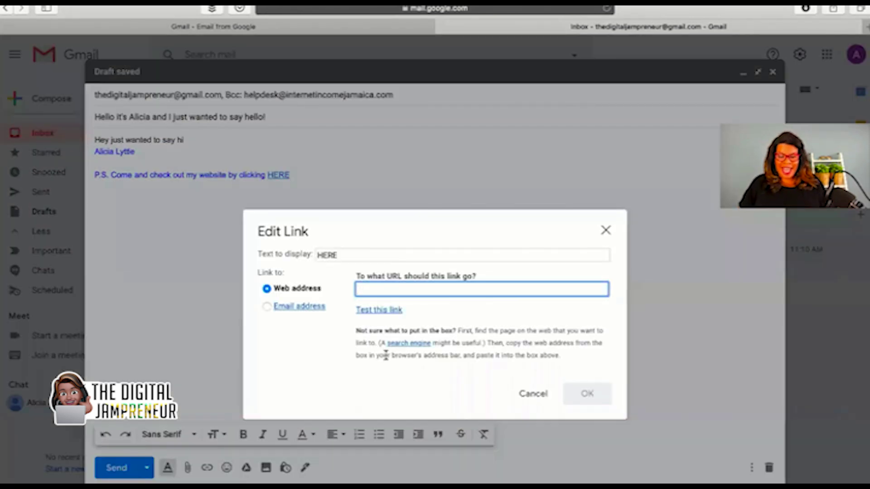
{"action": "type", "text": "www.in"}
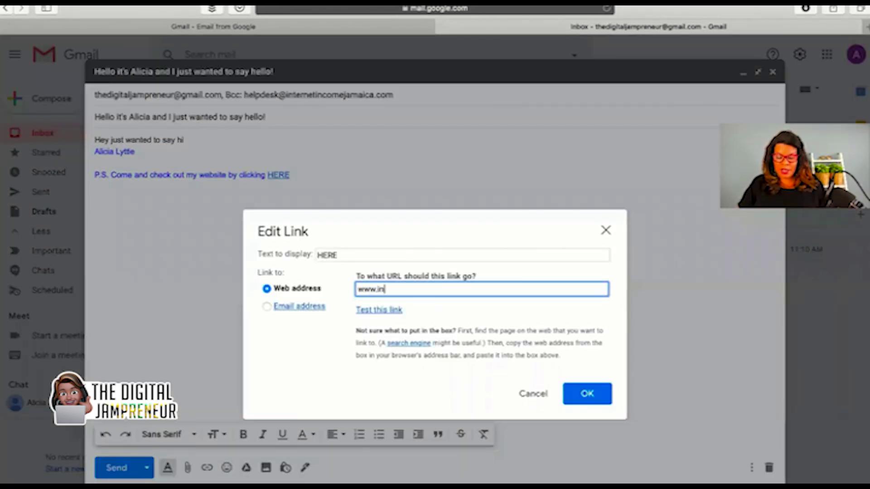
{"action": "type", "text": "ternetincome"}
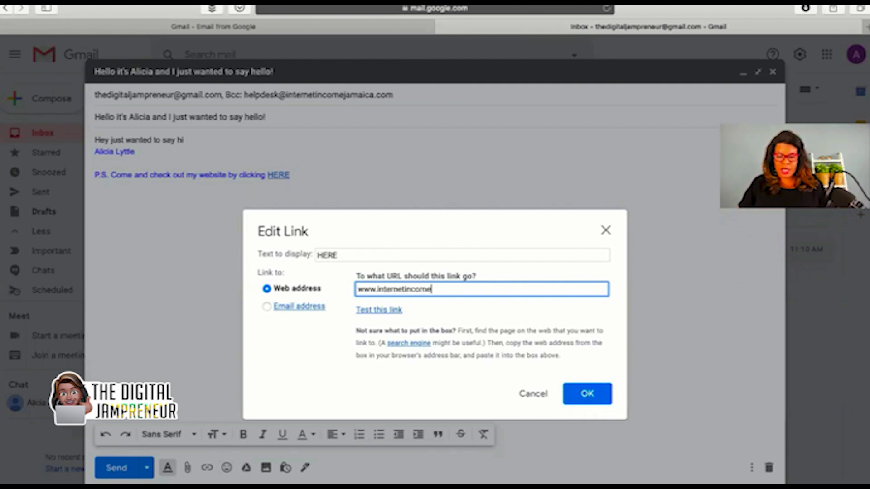
{"action": "type", "text": "jamaica.com"}
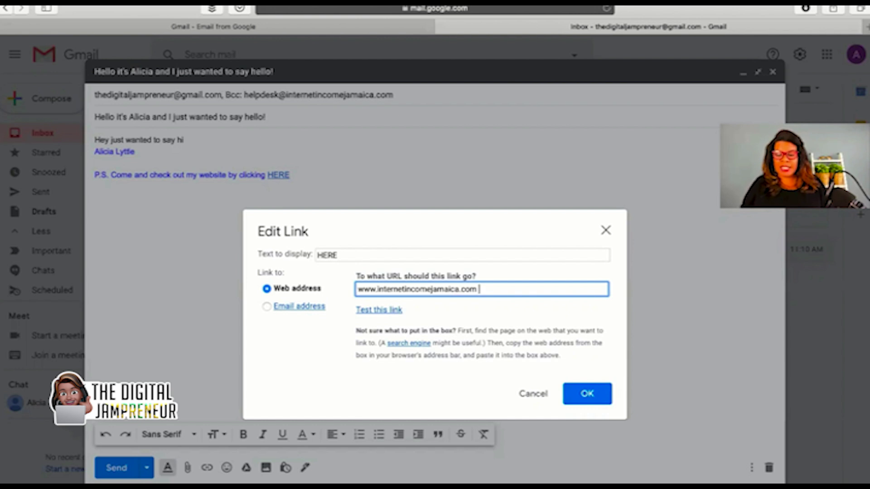
{"action": "left_click", "coordinate": [384, 311]}
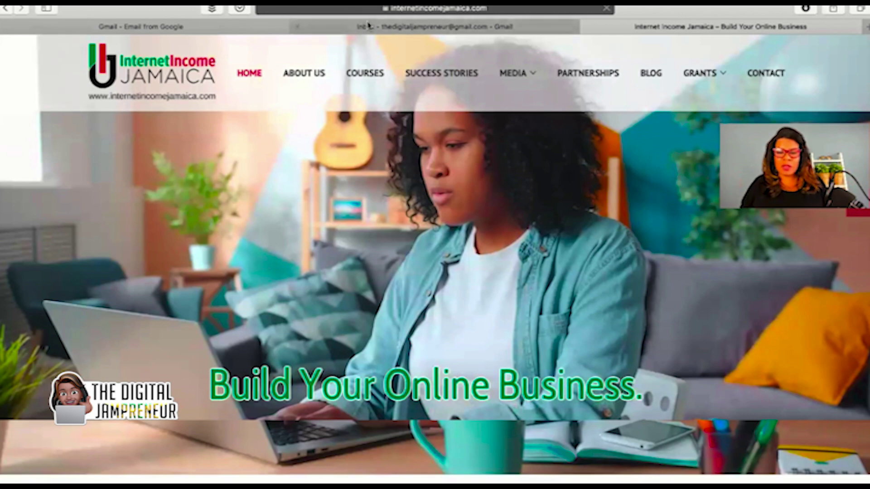
{"action": "left_click", "coordinate": [369, 27]}
Confirm the link, open it to verify the website, and close the extra tabs
{"action": "left_click", "coordinate": [589, 394]}
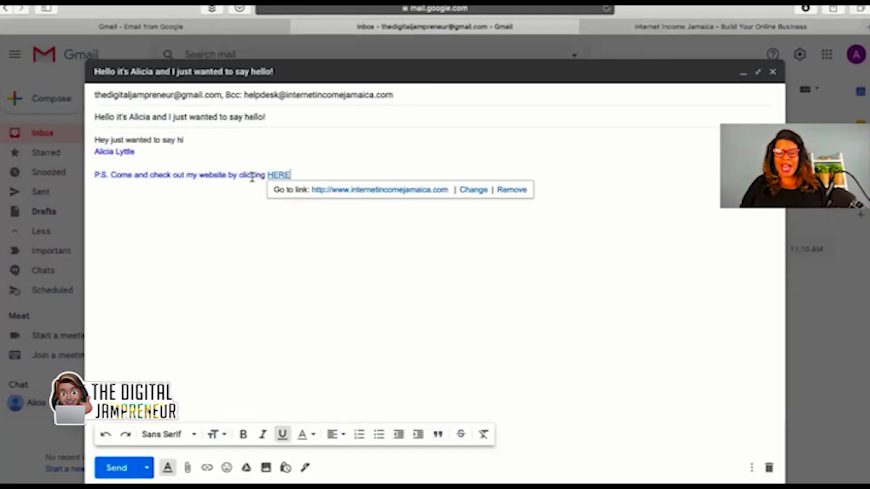
{"action": "left_click", "coordinate": [342, 190]}
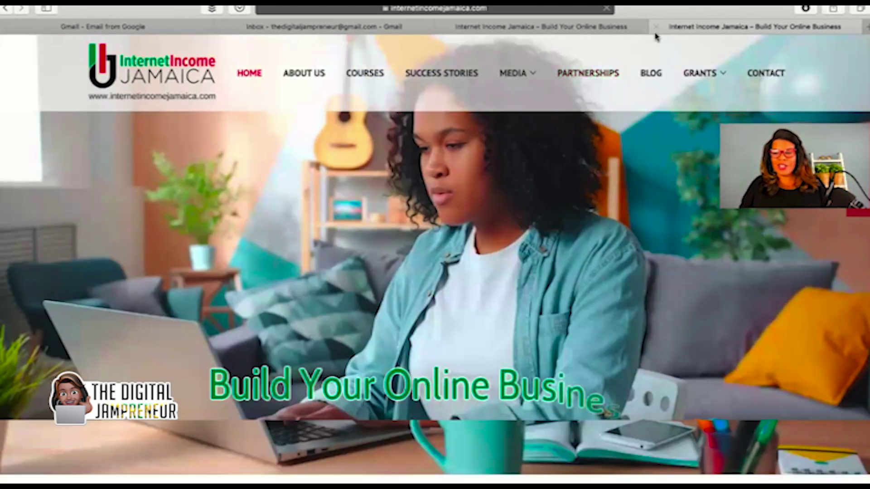
{"action": "left_click", "coordinate": [656, 26]}
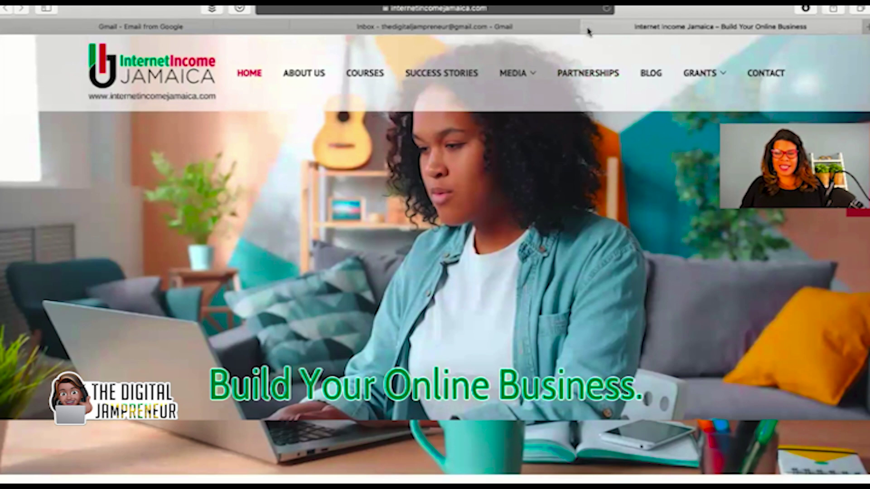
{"action": "left_click", "coordinate": [587, 26]}
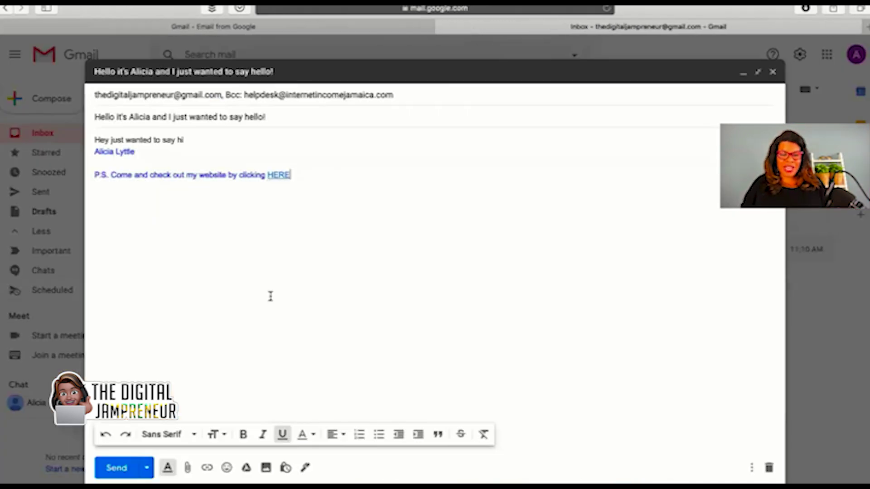
Insert a laughing emoji after the HERE link, leaving the signature options unchanged
{"action": "left_click", "coordinate": [226, 469]}
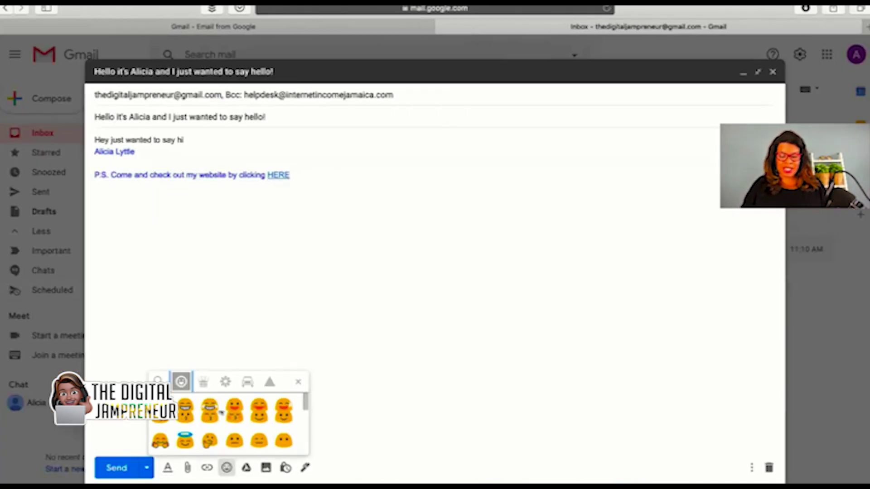
{"action": "left_click", "coordinate": [209, 408]}
{"action": "left_click", "coordinate": [318, 406]}
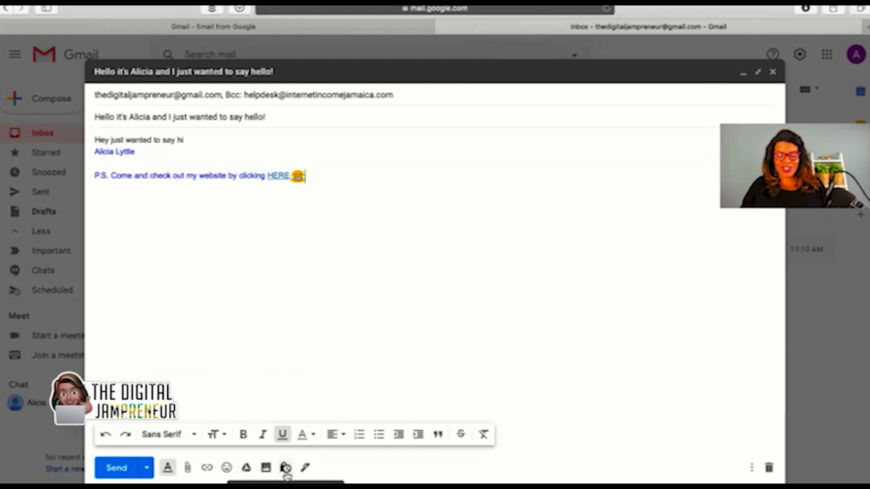
{"action": "left_click", "coordinate": [308, 470]}
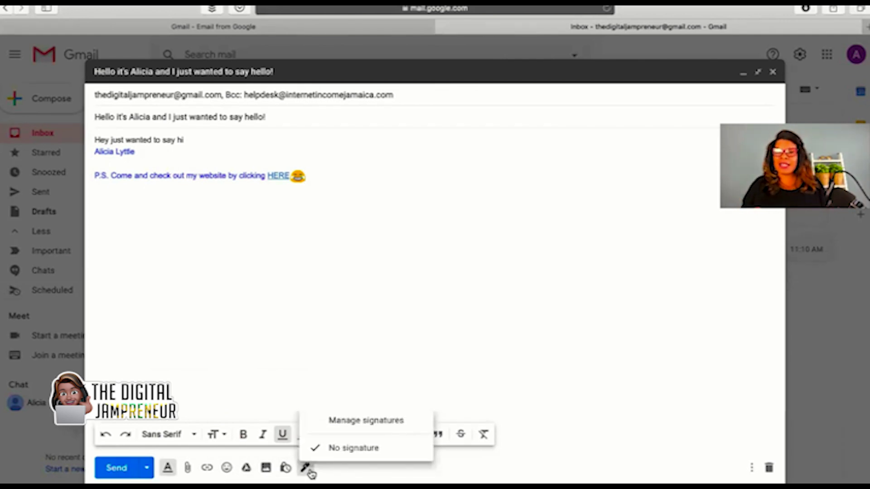
{"action": "left_click", "coordinate": [112, 476]}
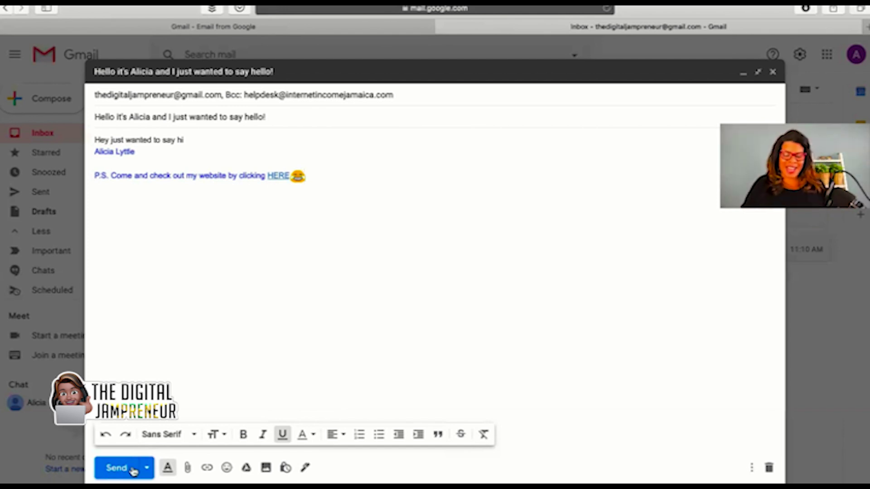
Look over the Schedule send and Pick date & time options, then send the email immediately
{"action": "left_click", "coordinate": [150, 470]}
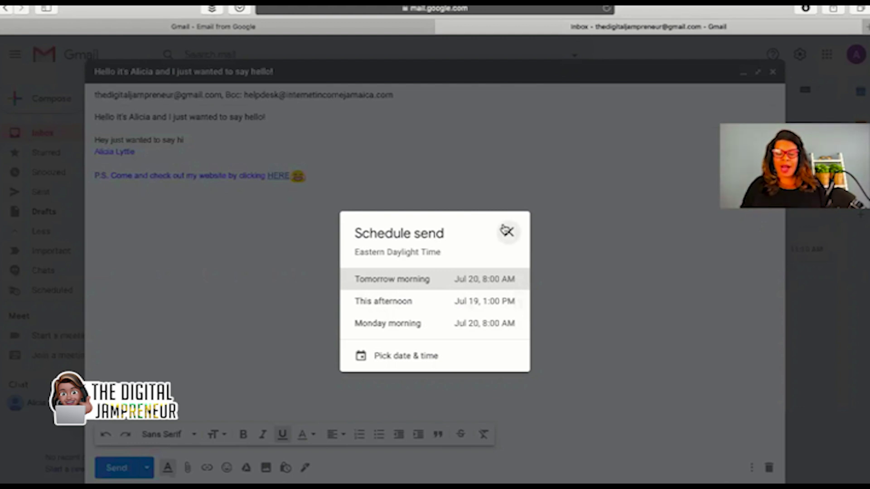
{"action": "left_click", "coordinate": [431, 359]}
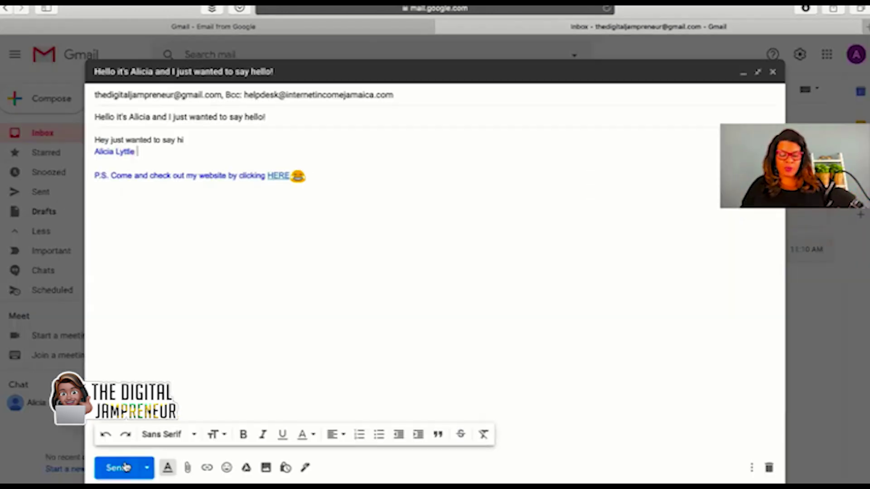
{"action": "left_click", "coordinate": [117, 469]}
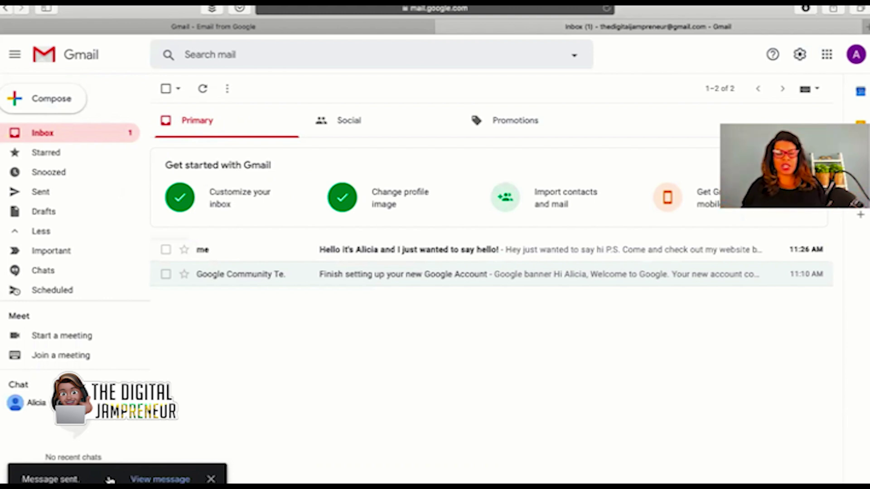
Open the received hello email and verify its HERE link opens the Internet Income Jamaica site
{"action": "left_click", "coordinate": [46, 134]}
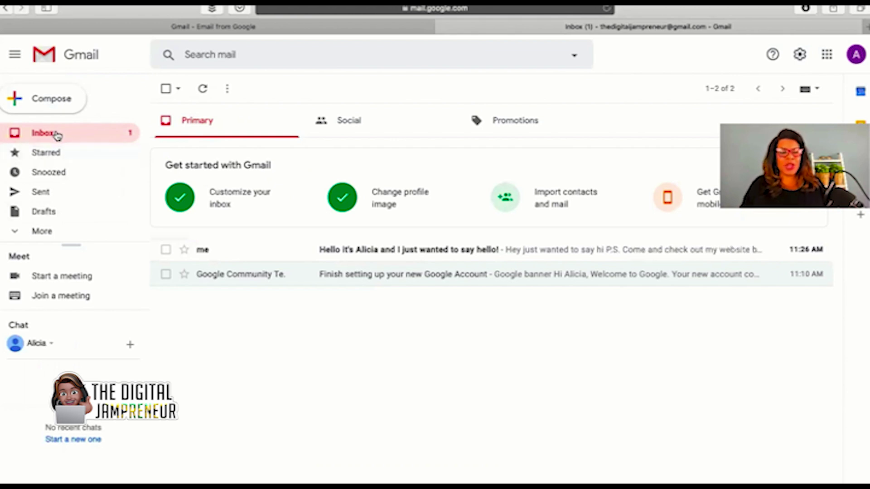
{"action": "left_click", "coordinate": [359, 255]}
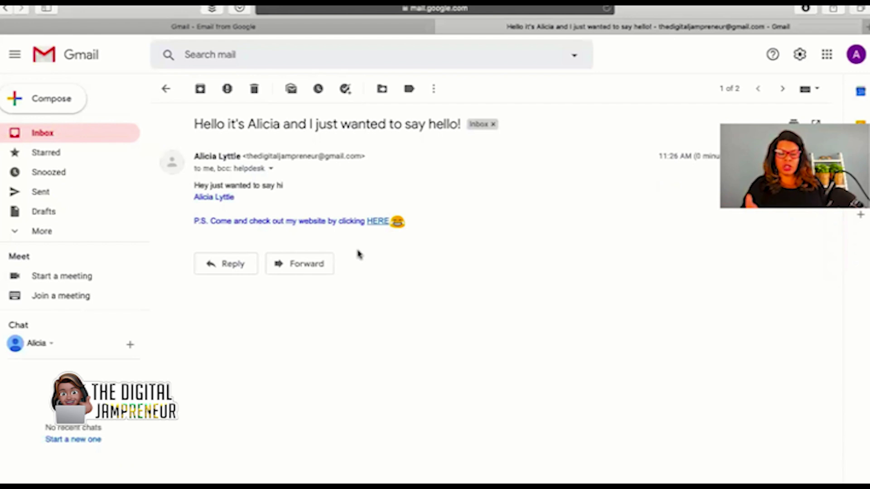
{"action": "left_click", "coordinate": [380, 222]}
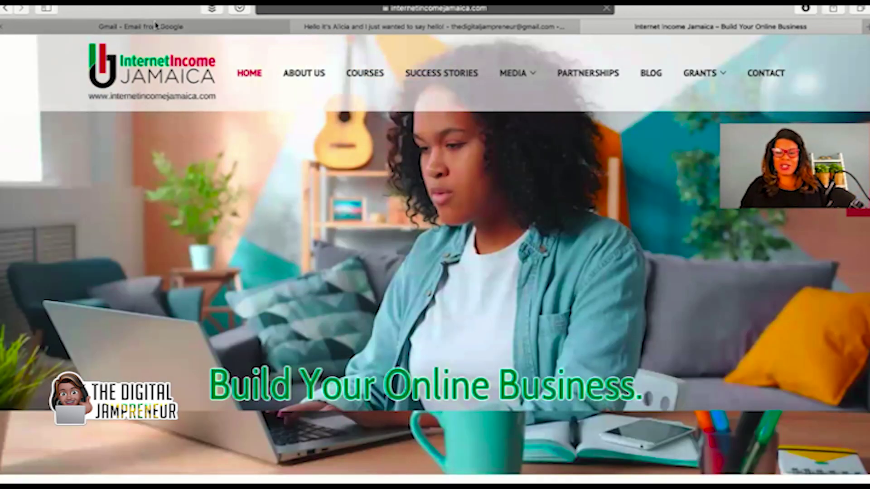
{"action": "left_click", "coordinate": [345, 29]}
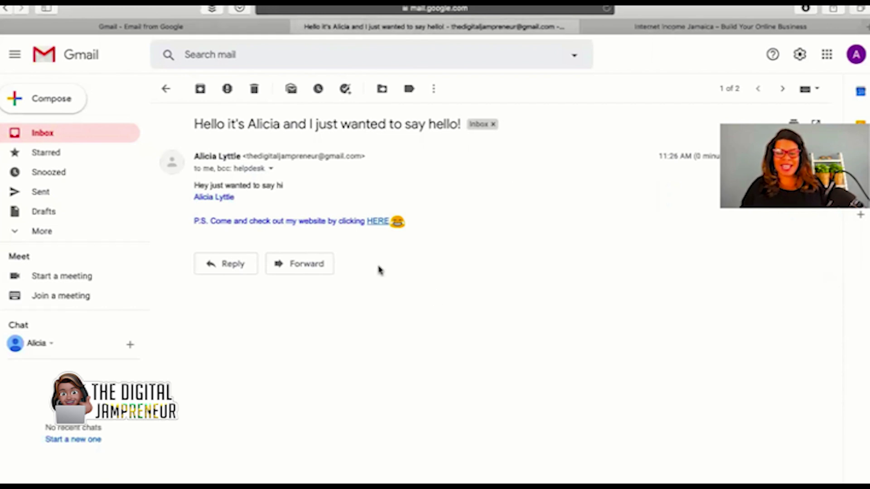
Forward the hello email, typing 'help' and accepting the suggested helpdesk address as recipient
{"action": "left_click", "coordinate": [231, 267]}
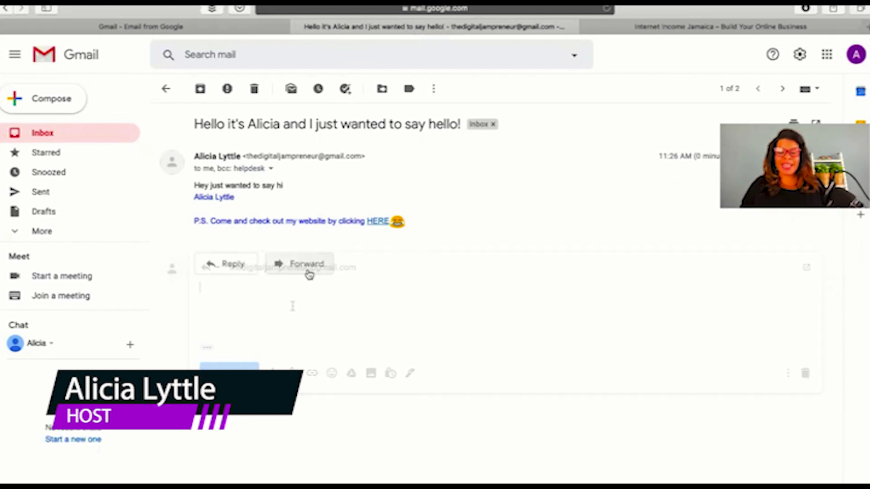
{"action": "left_click", "coordinate": [308, 268]}
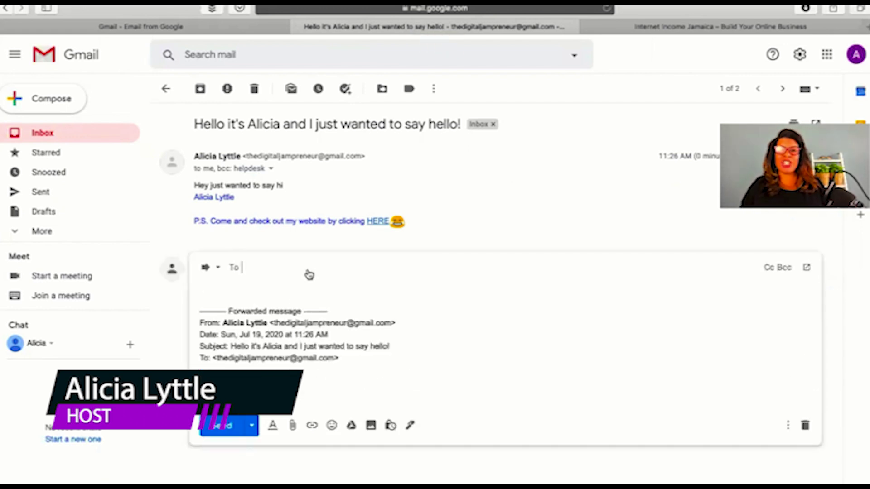
{"action": "type", "text": "help"}
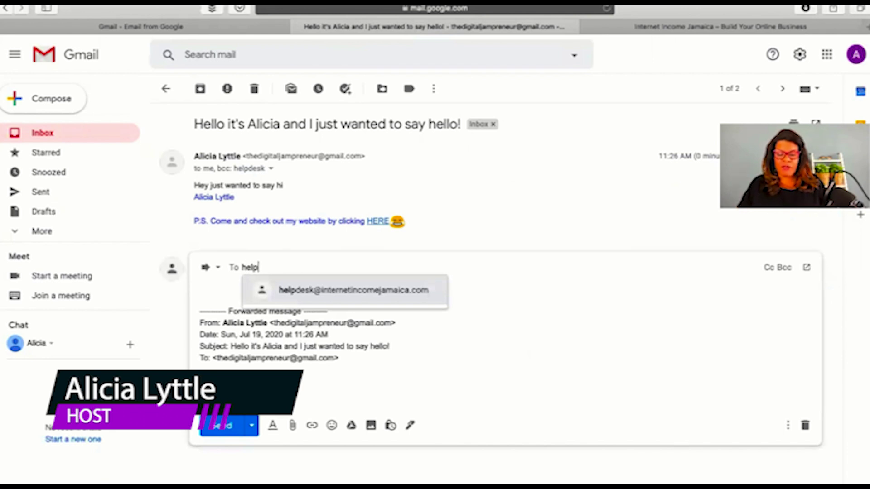
{"action": "key", "text": "Return"}
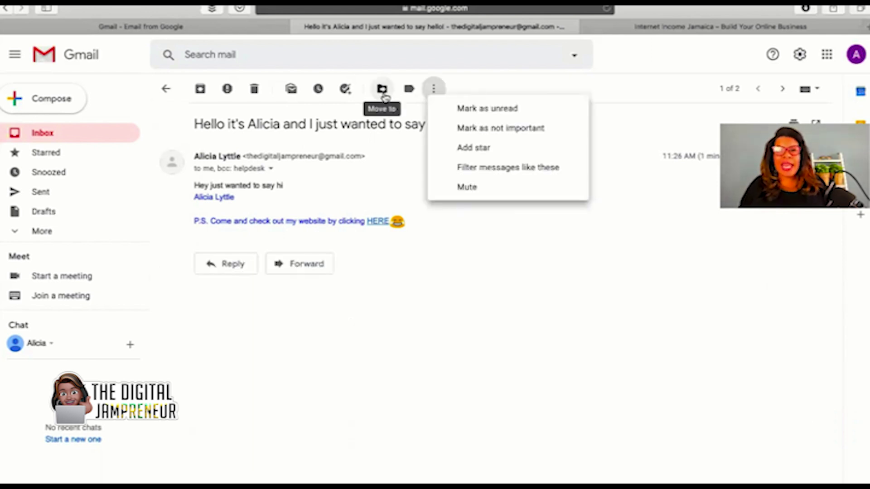
{"action": "left_click", "coordinate": [382, 89]}
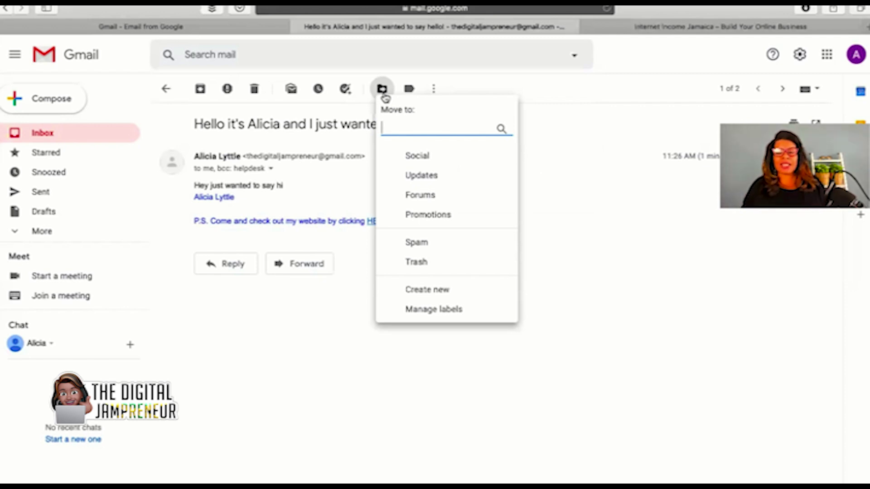
{"action": "left_click", "coordinate": [573, 221]}
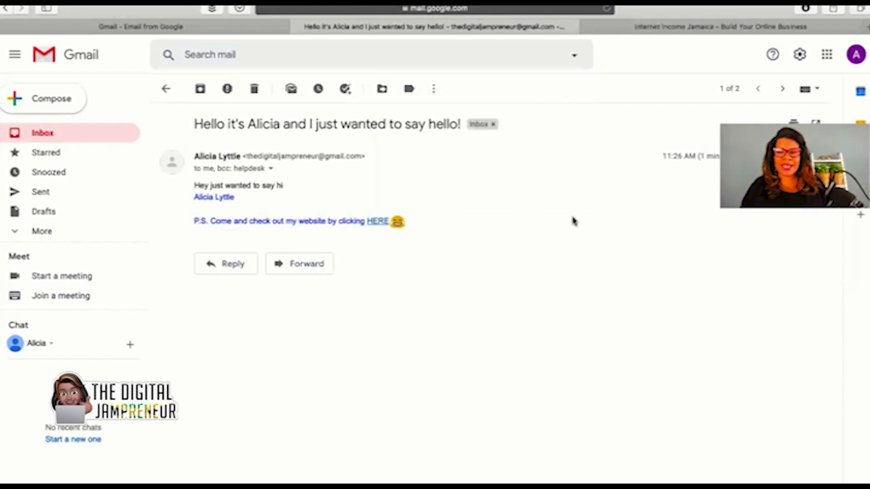